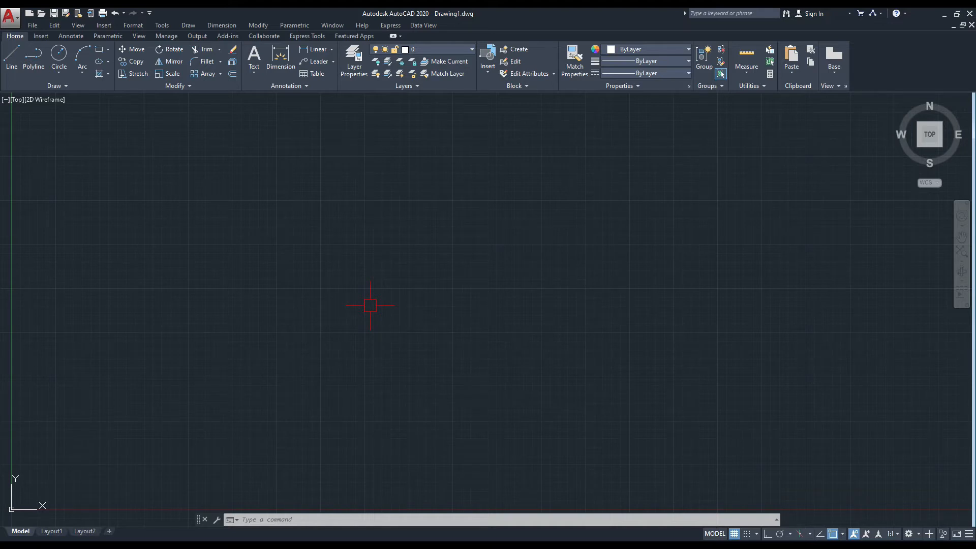
# Draw a 10 by 10 unit square from four separate lines with Ortho mode on.
pyautogui.write('L')
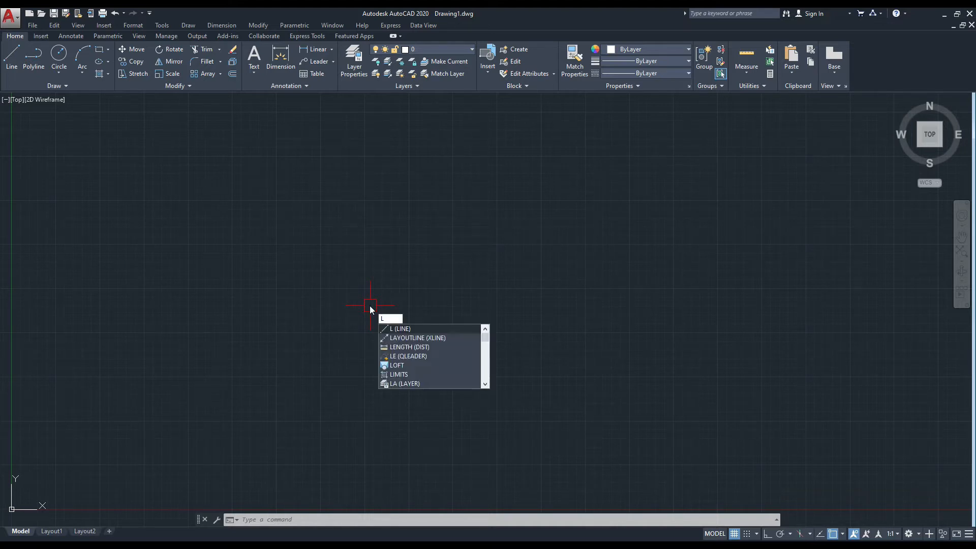
pyautogui.press('Return')
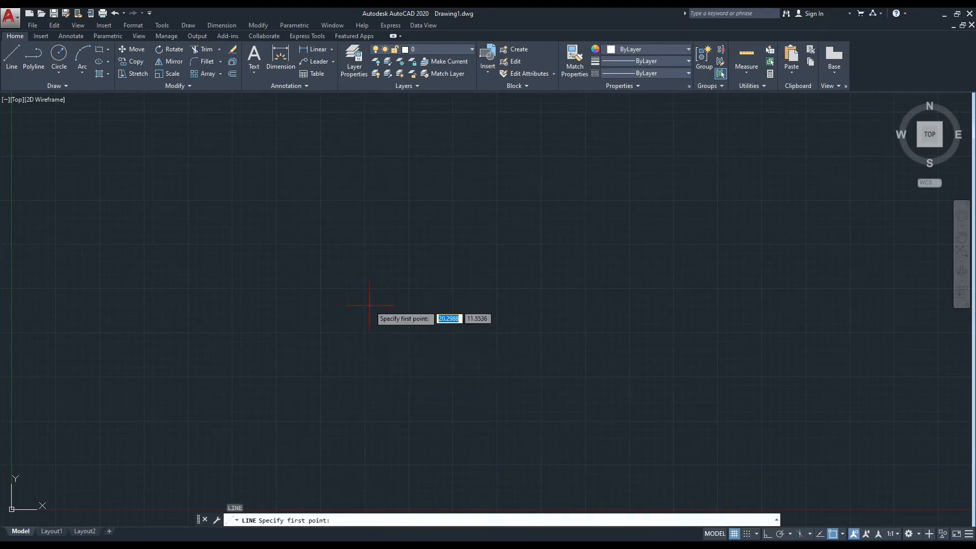
pyautogui.click(269, 213)
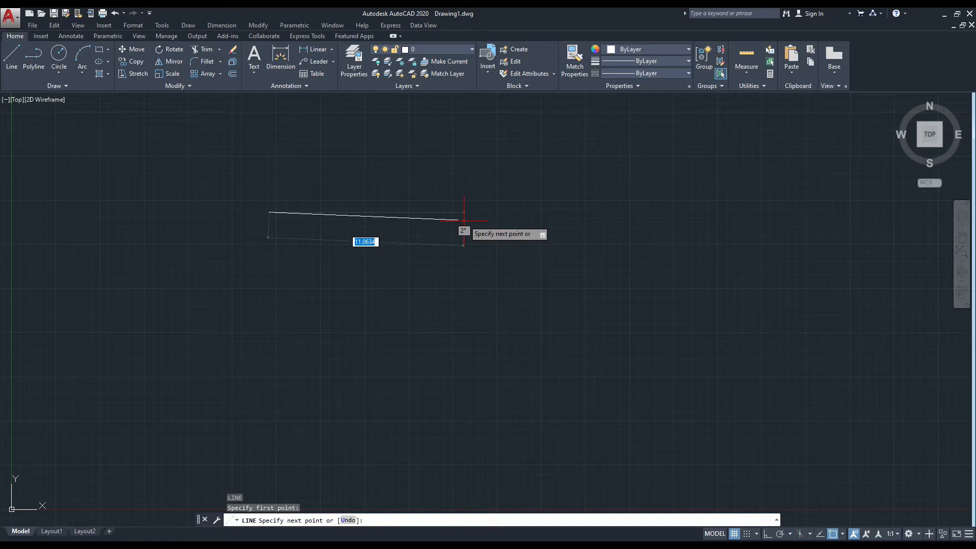
pyautogui.press('F8')
pyautogui.write('10')
pyautogui.press('Return')
pyautogui.write('10')
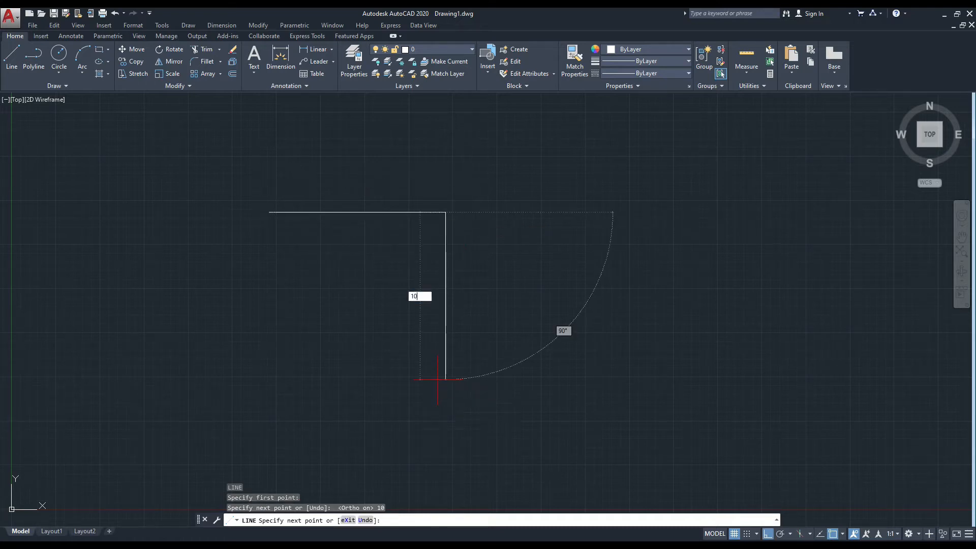
pyautogui.press('Return')
pyautogui.write('10')
pyautogui.press('Return')
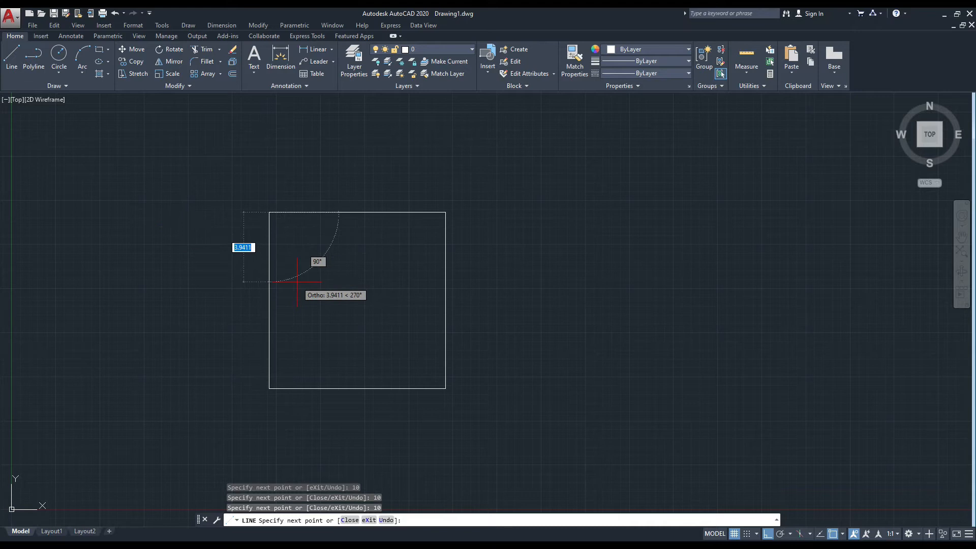
pyautogui.press('Escape')
pyautogui.scroll(2, 327, 279)
pyautogui.scroll(-2, 328, 267)
pyautogui.scroll(2, 325, 265)
pyautogui.scroll(-2, 346, 273)
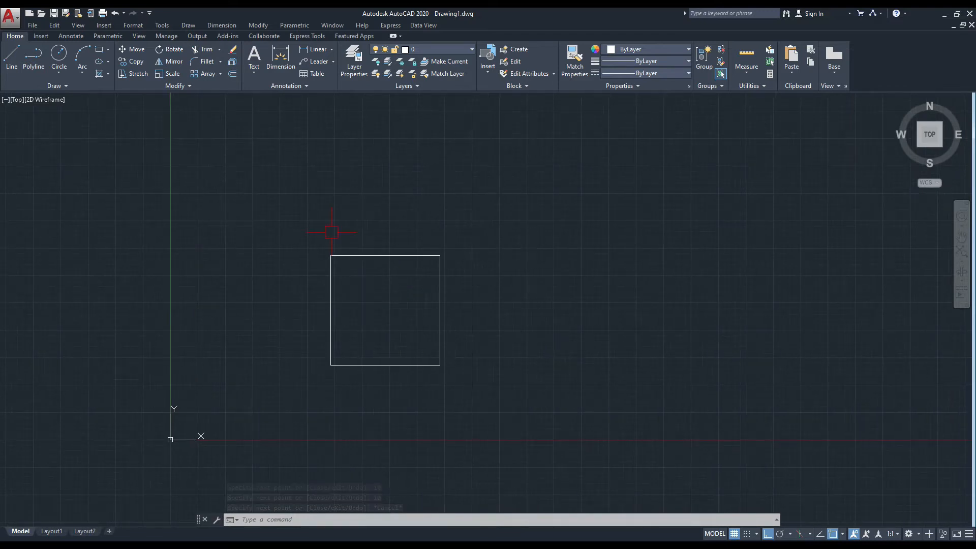
pyautogui.scroll(1, 345, 303)
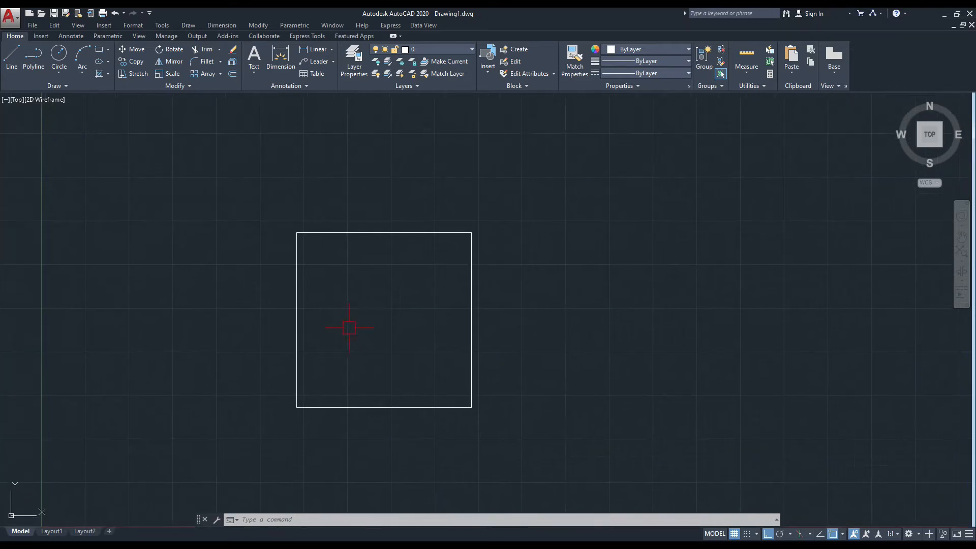
pyautogui.scroll(-1, 346, 320)
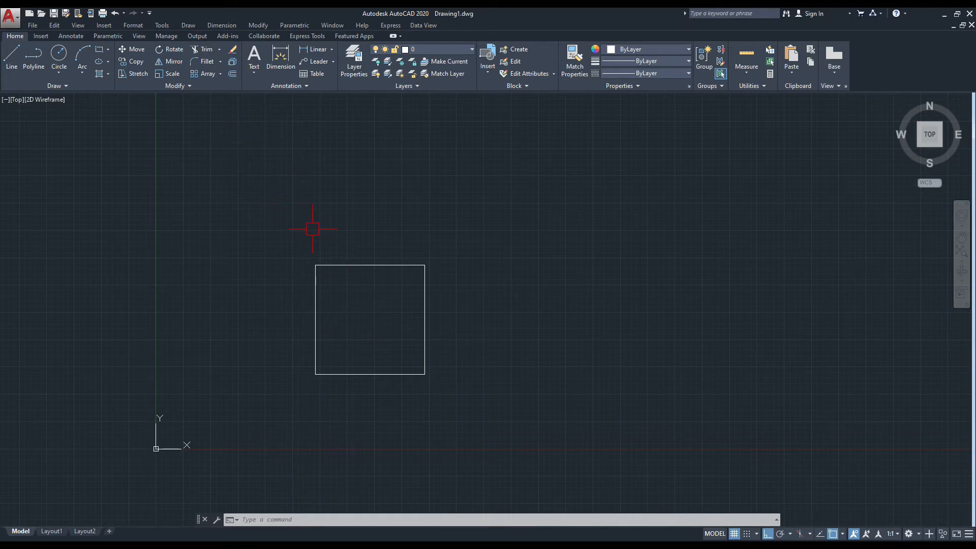
# Scale the whole square freehand from its lower-left corner to more than double its size.
pyautogui.click(173, 74)
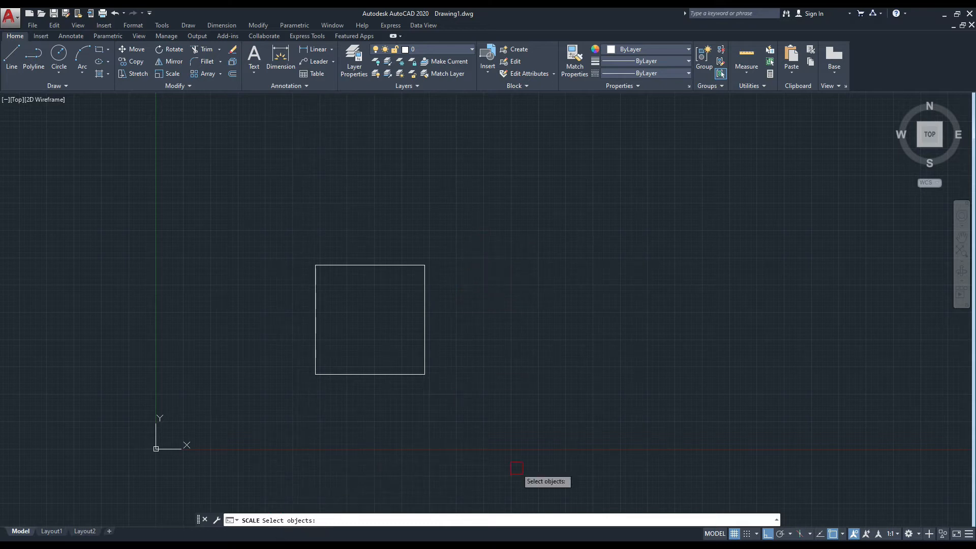
pyautogui.click(474, 206)
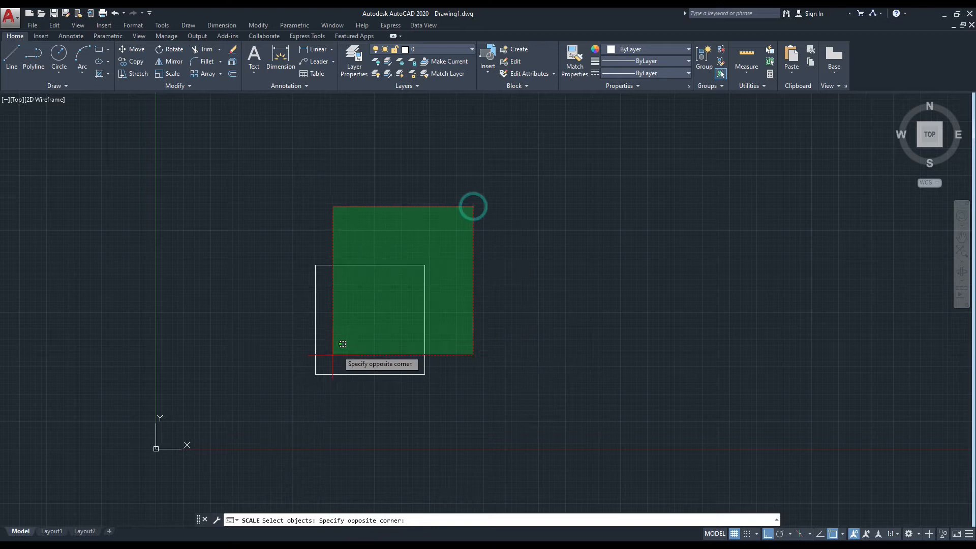
pyautogui.click(277, 406)
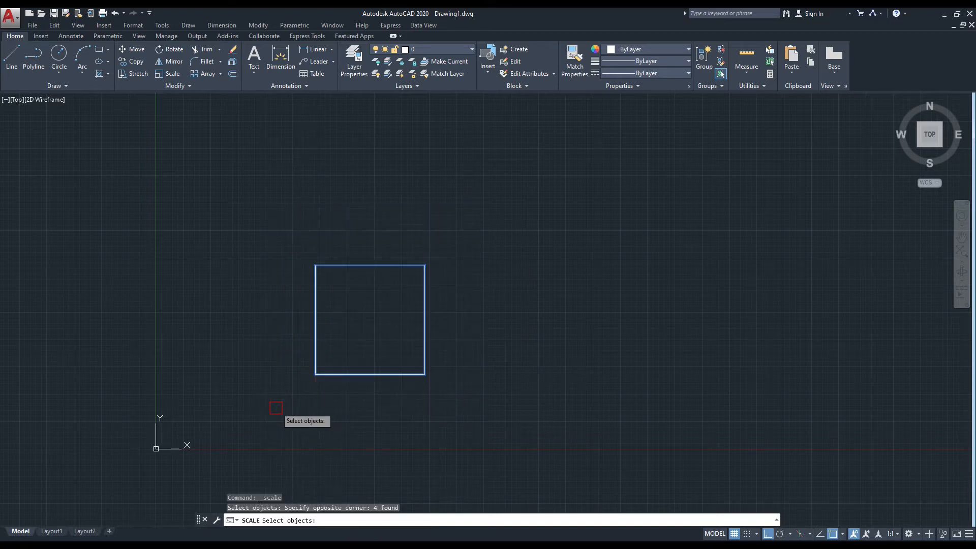
pyautogui.press('Return')
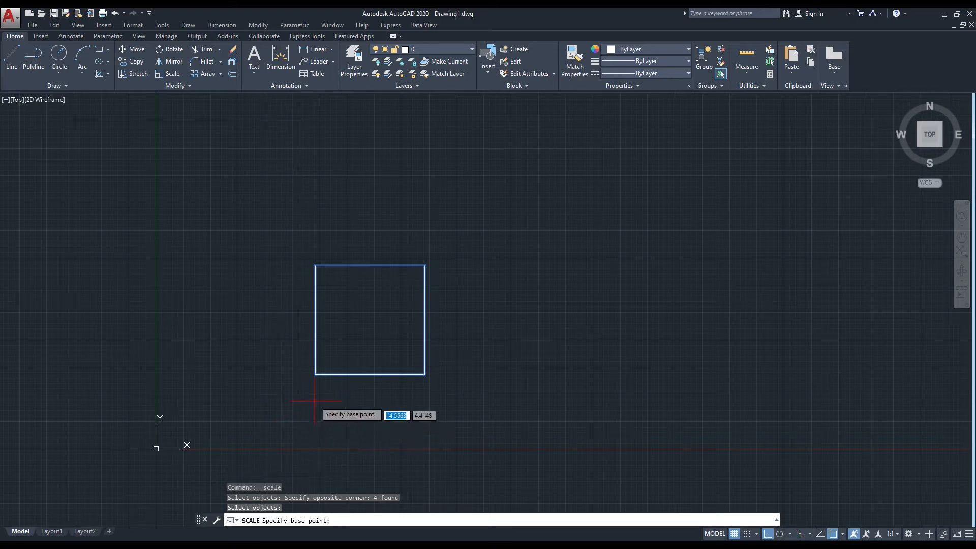
pyautogui.click(315, 375)
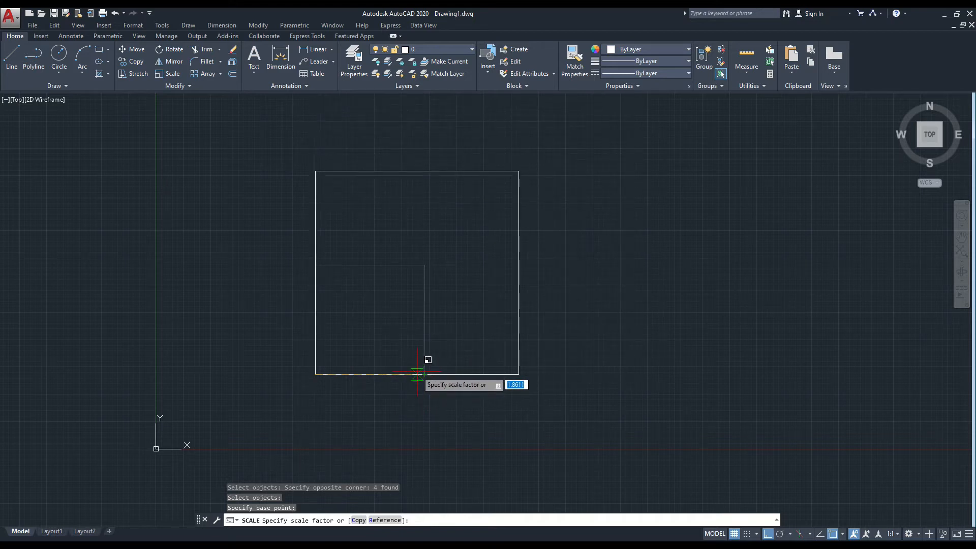
pyautogui.click(446, 359)
pyautogui.scroll(-2, 426, 309)
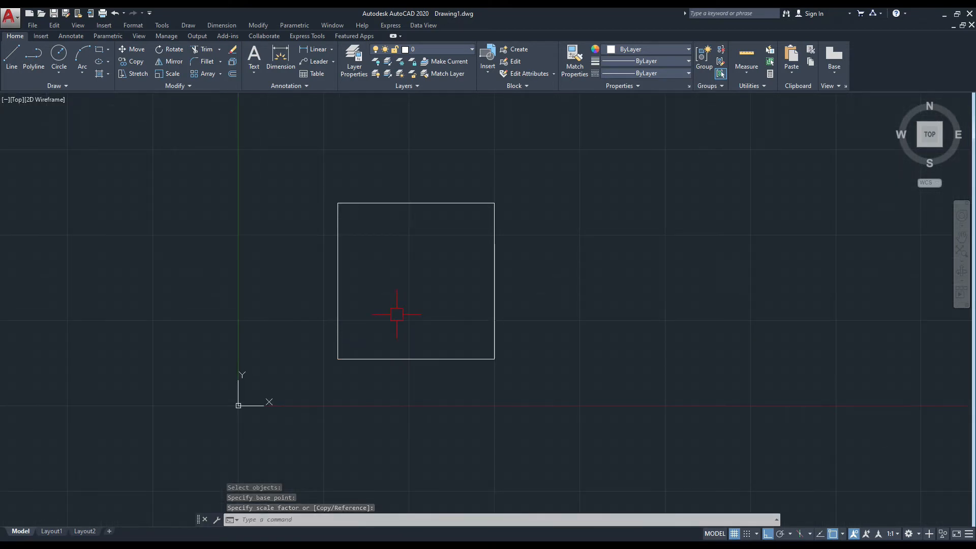
# Undo the enlargement of the square.
pyautogui.hotkey('ctrl', 'z')
pyautogui.hotkey('ctrl', 'z')
pyautogui.moveTo(397, 314); pyautogui.dragTo(415, 316, button='middle')
# Scale the whole square down freehand from its lower-left corner to less than half its size.
pyautogui.write('SC')
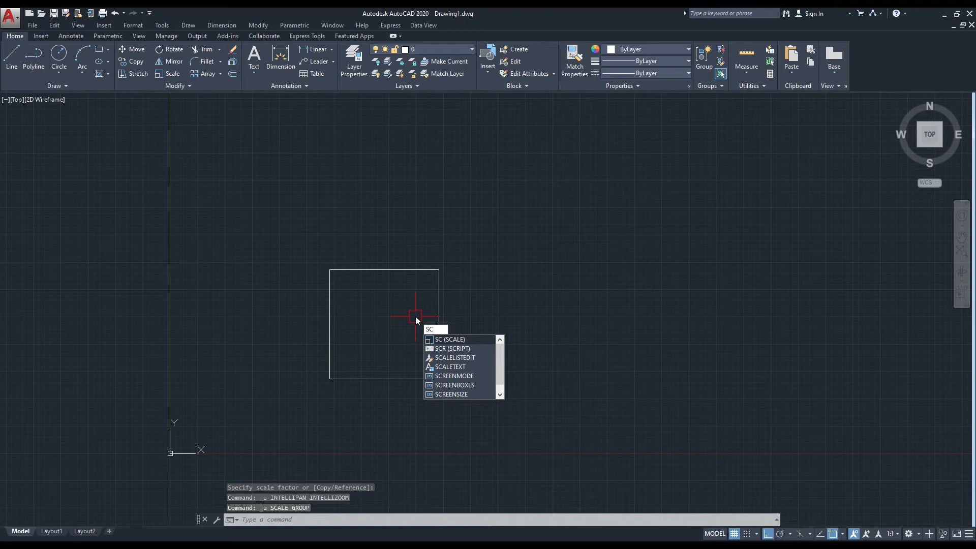
pyautogui.press('Return')
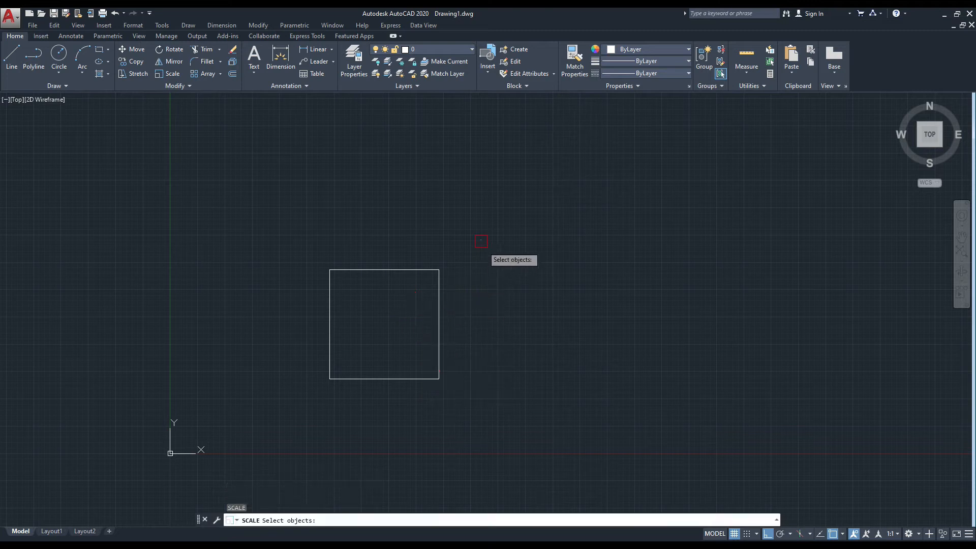
pyautogui.click(481, 240)
pyautogui.click(299, 409)
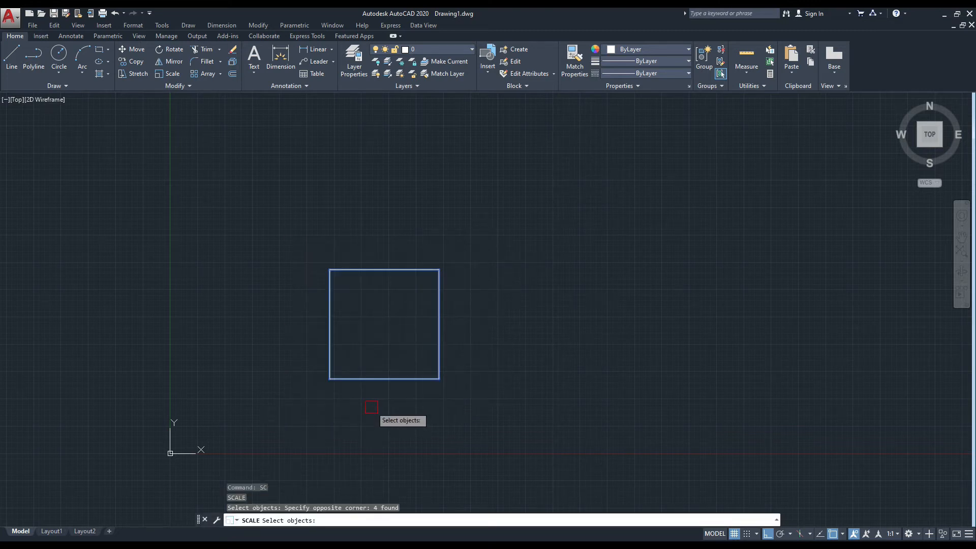
pyautogui.press('Return')
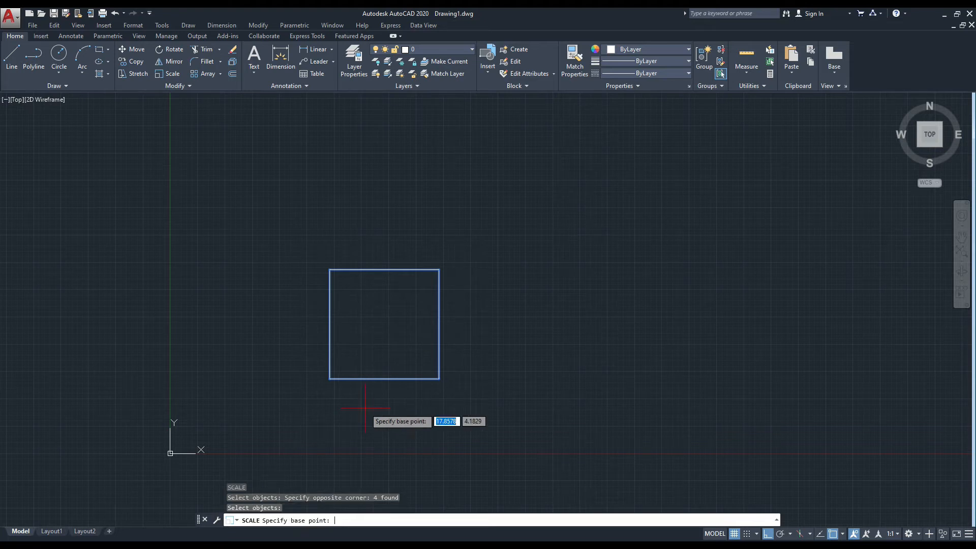
pyautogui.click(329, 379)
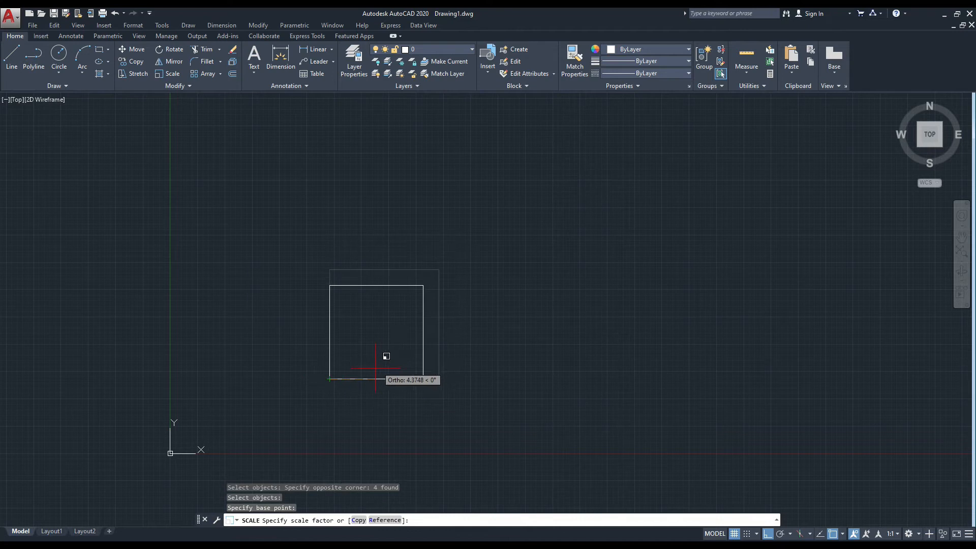
pyautogui.click(351, 379)
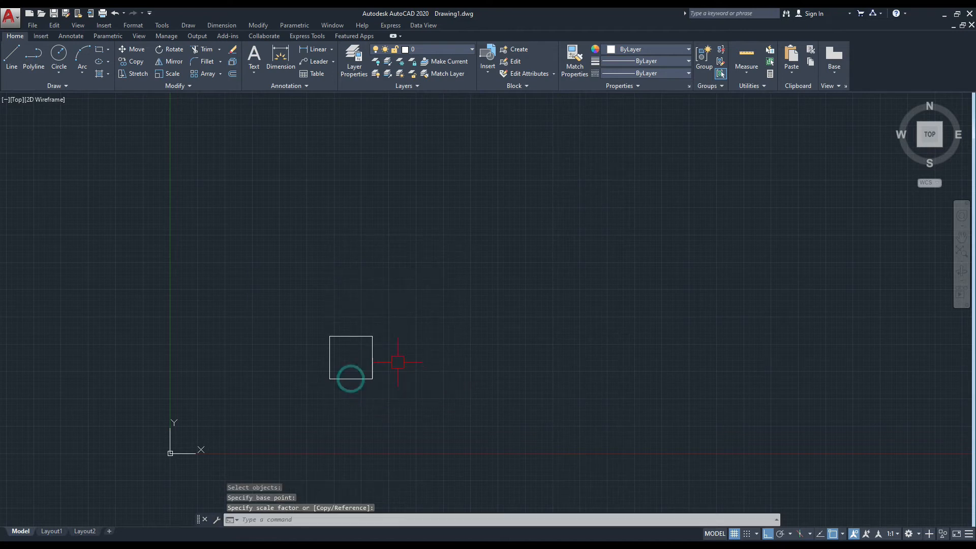
pyautogui.scroll(4, 339, 366)
# Undo the reduction of the square.
pyautogui.hotkey('ctrl', 'z')
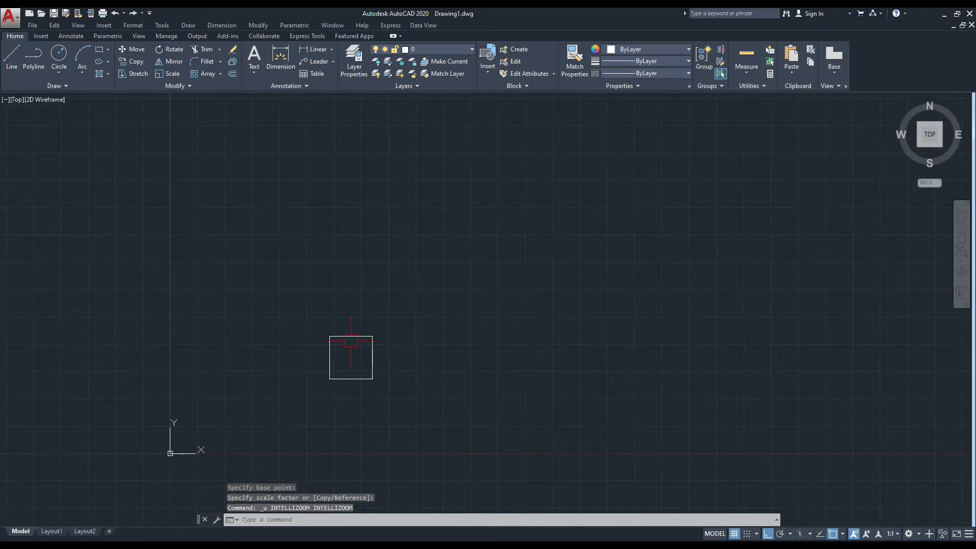
pyautogui.hotkey('ctrl', 'z')
pyautogui.moveTo(351, 341); pyautogui.dragTo(321, 340, button='middle')
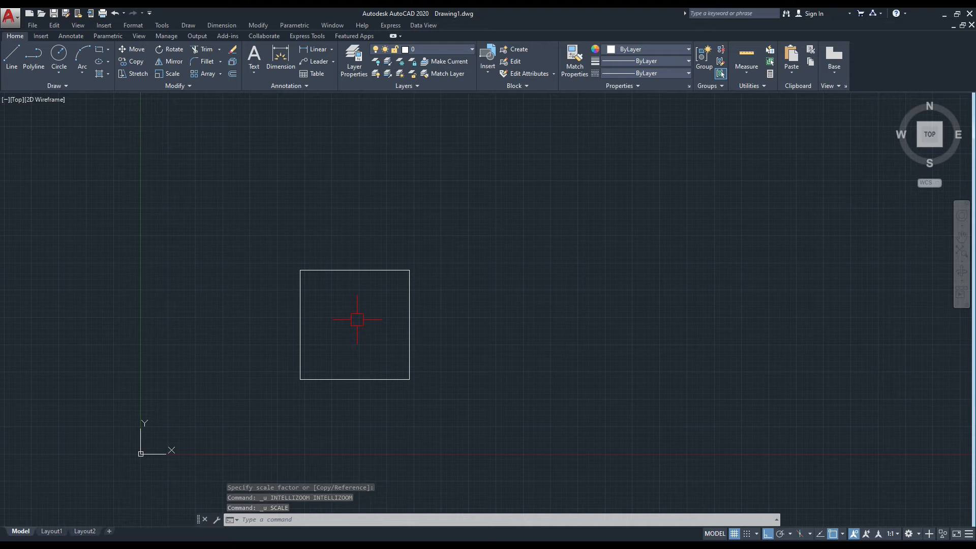
# Use Scale with the Copy option to create a larger copy of the square from its lower-left corner, keeping the original.
pyautogui.write('s')
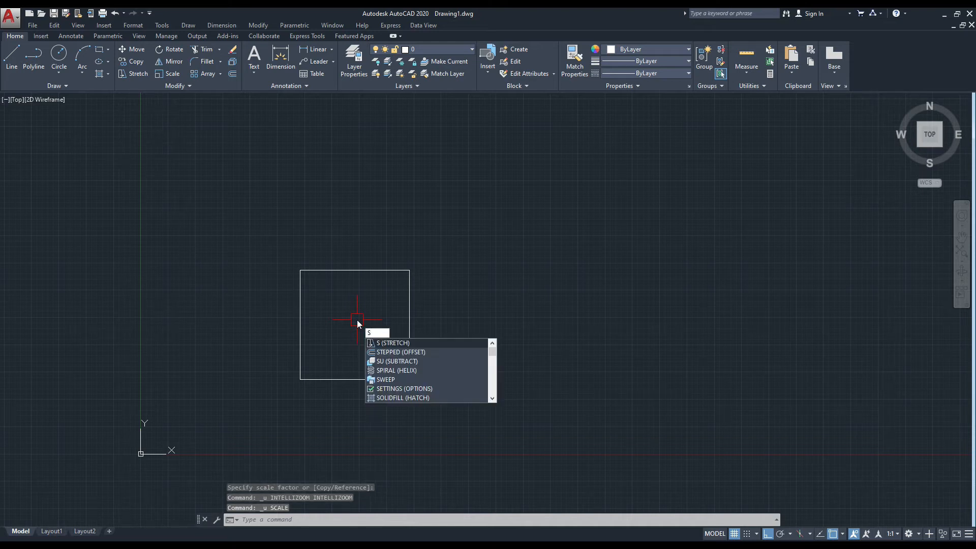
pyautogui.write('c')
pyautogui.press('Return')
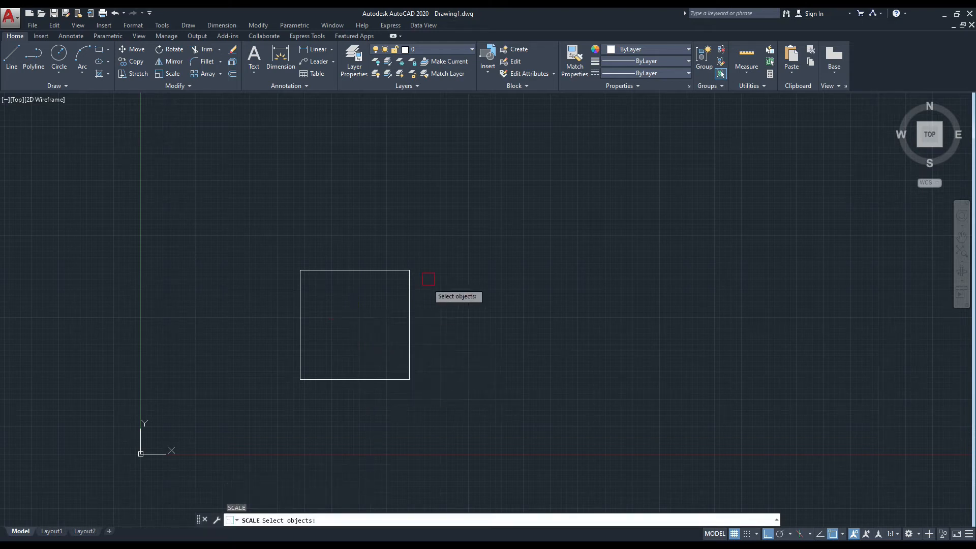
pyautogui.click(453, 244)
pyautogui.click(262, 421)
pyautogui.press('Return')
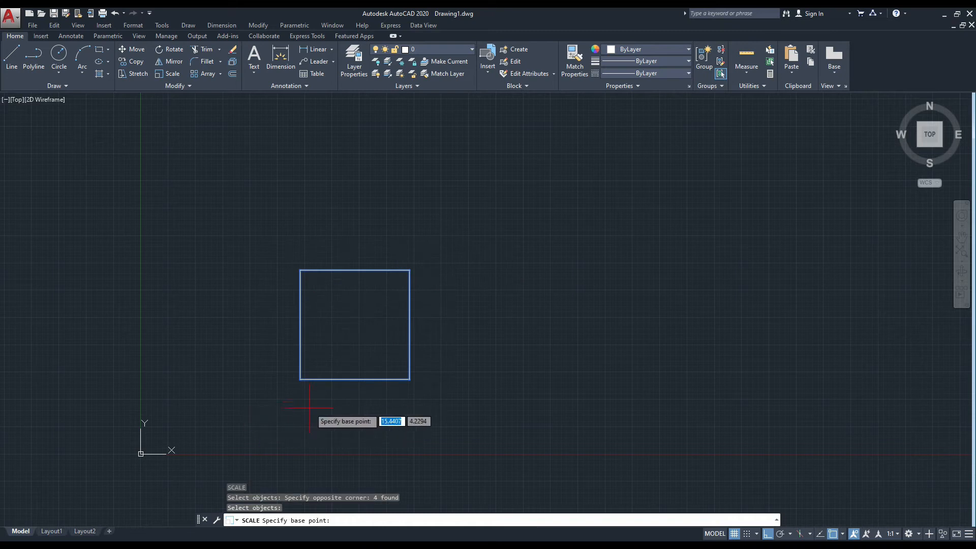
pyautogui.click(300, 379)
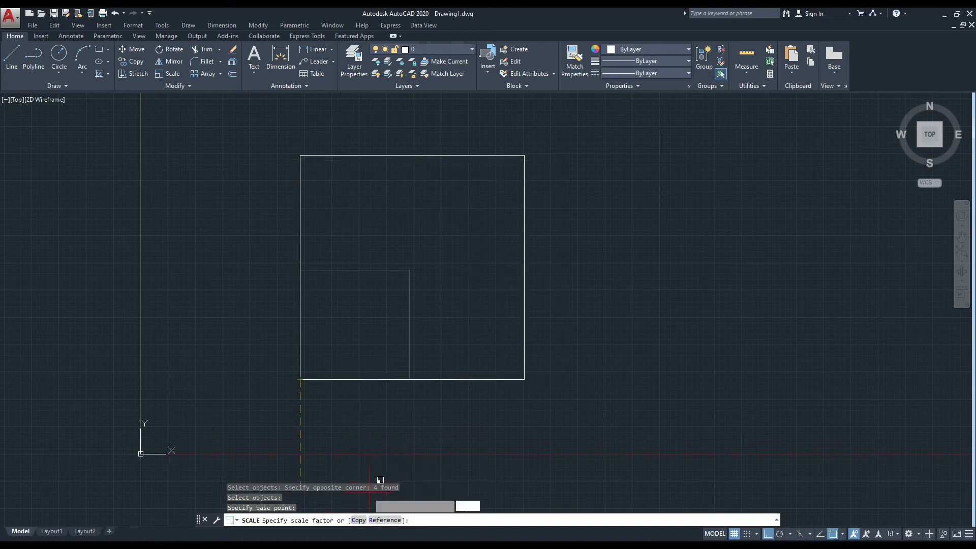
pyautogui.click(359, 521)
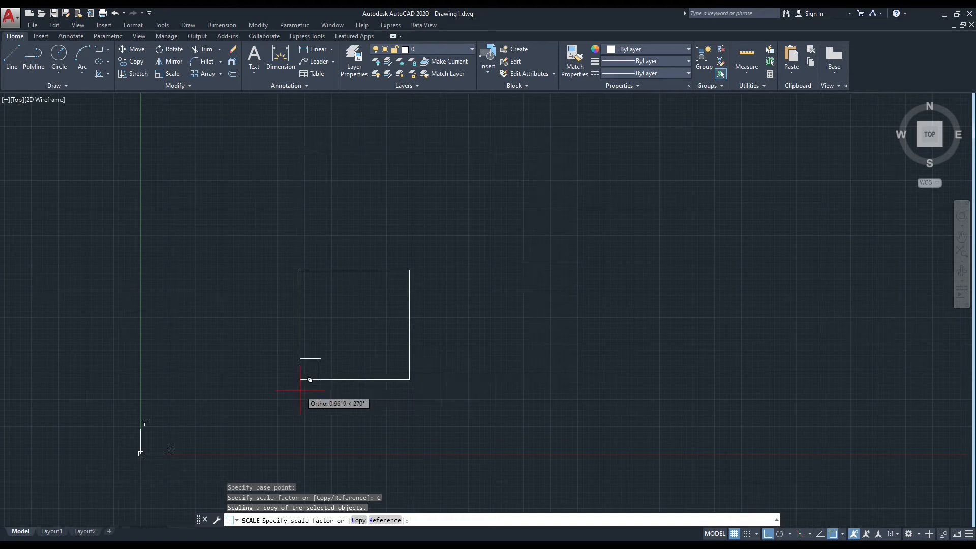
pyautogui.click(430, 377)
pyautogui.scroll(-1, 446, 299)
pyautogui.moveTo(424, 310)
pyautogui.mouseDown(button='middle')
pyautogui.moveTo(364, 334)
pyautogui.moveTo(345, 331)
pyautogui.moveTo(358, 337)
pyautogui.mouseUp(button='middle')
pyautogui.click(339, 305)
pyautogui.click(362, 337)
pyautogui.press('Escape')
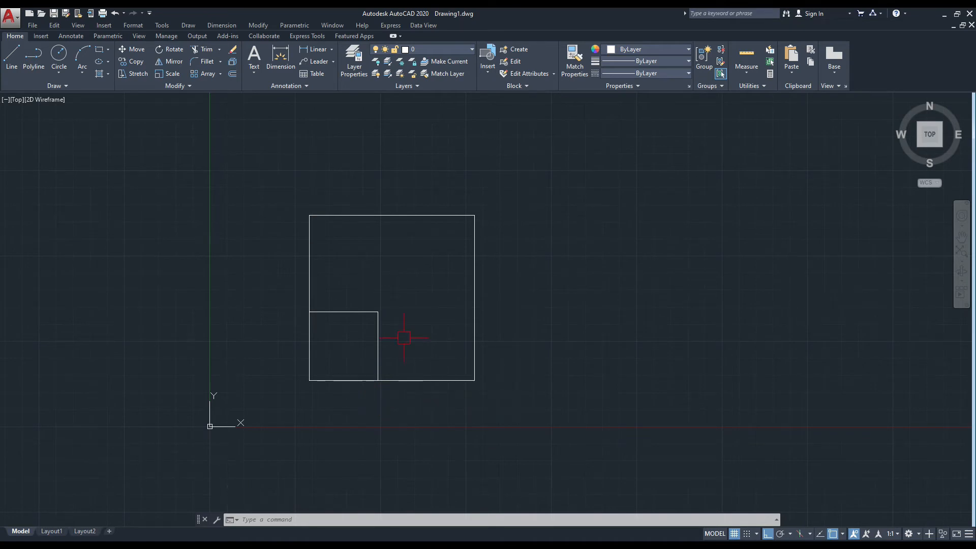
# Undo the scaled copy so only the original square is left.
pyautogui.moveTo(433, 329); pyautogui.dragTo(445, 334, button='middle')
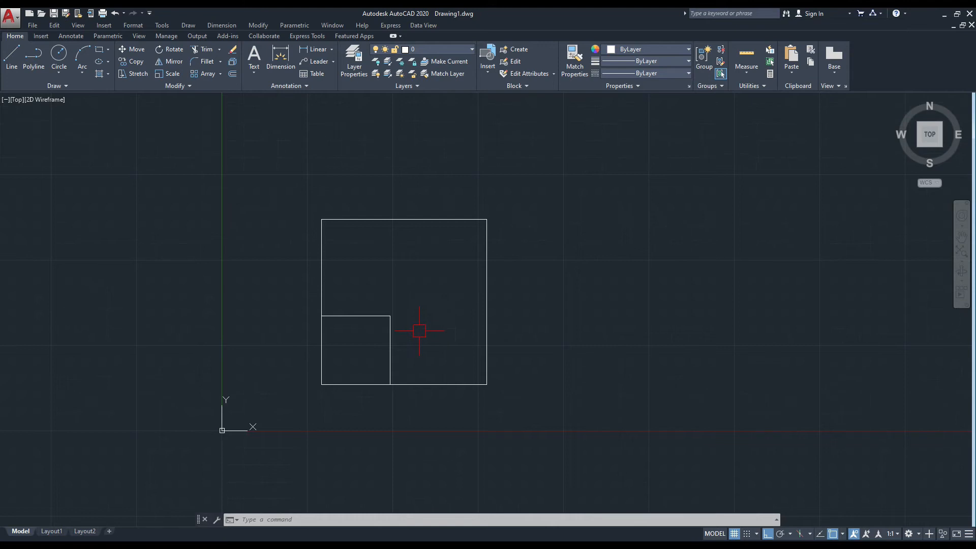
pyautogui.hotkey('ctrl', 'z')
pyautogui.hotkey('ctrl', 'z')
pyautogui.moveTo(394, 323); pyautogui.dragTo(383, 315, button='middle')
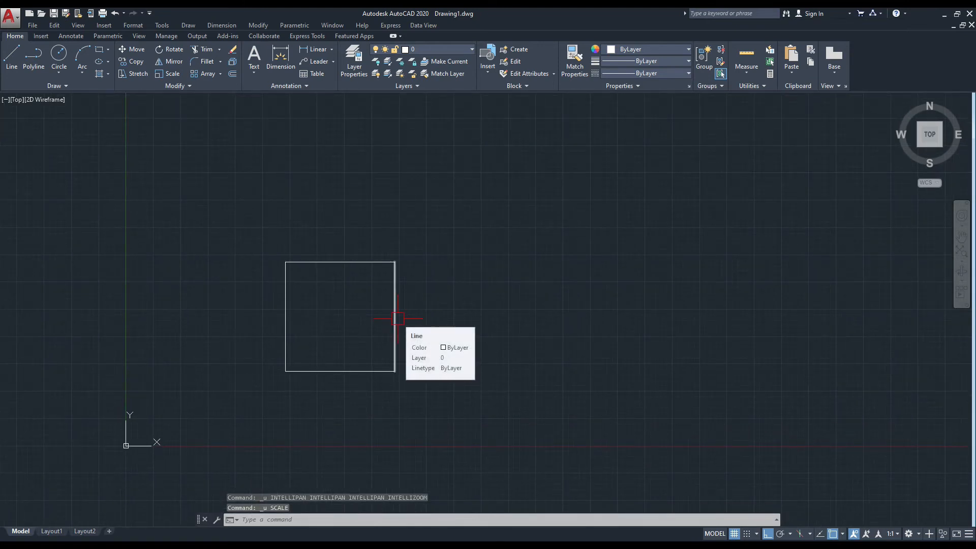
# Scale the whole square from its lower-left corner with the Reference option, using a reference length of 10 and a new length of 30.
pyautogui.write('SC')
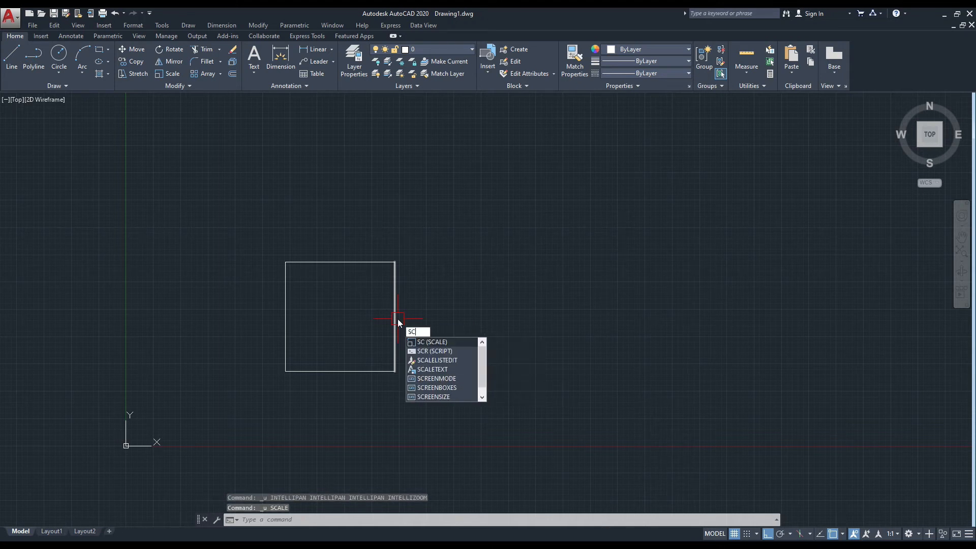
pyautogui.press('Return')
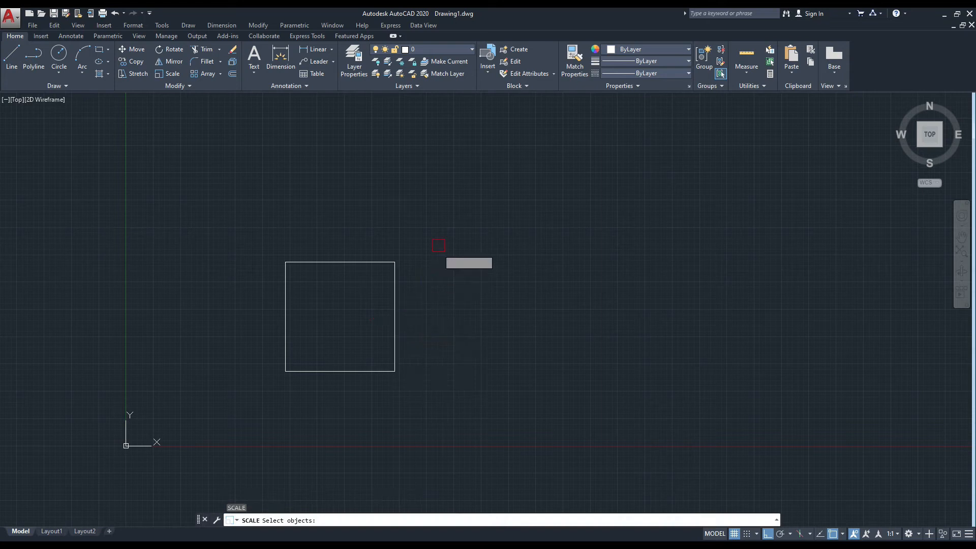
pyautogui.click(451, 214)
pyautogui.click(237, 433)
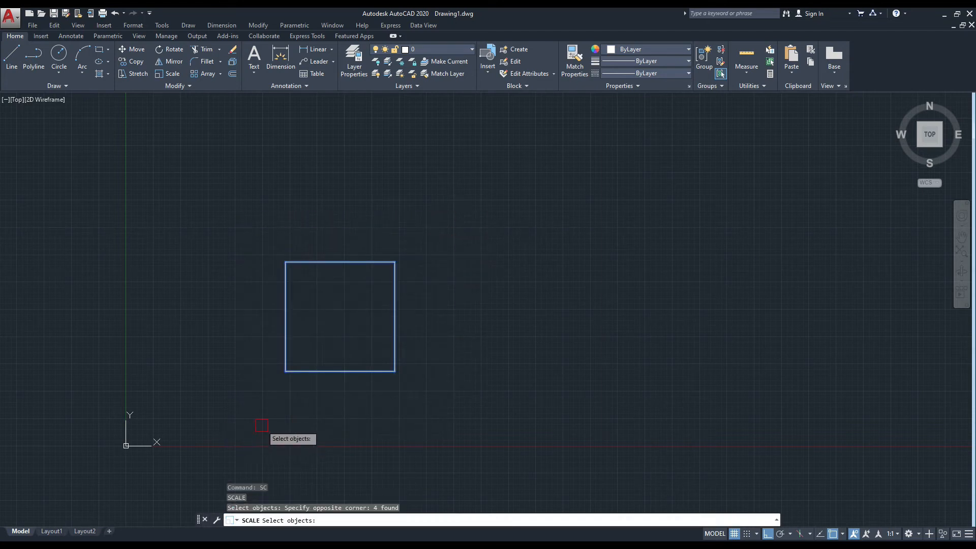
pyautogui.press('Return')
pyautogui.click(285, 371)
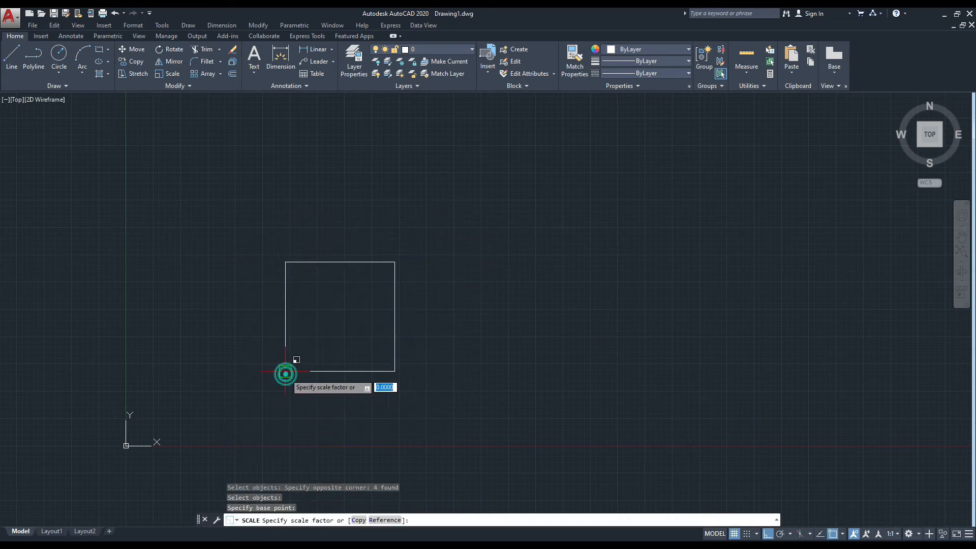
pyautogui.click(382, 520)
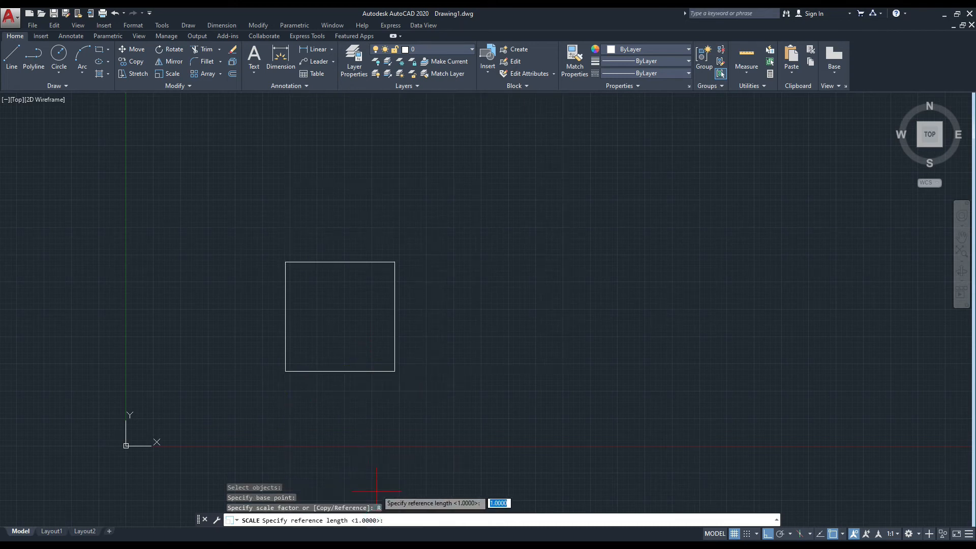
pyautogui.moveTo(397, 412); pyautogui.dragTo(369, 412, button='middle')
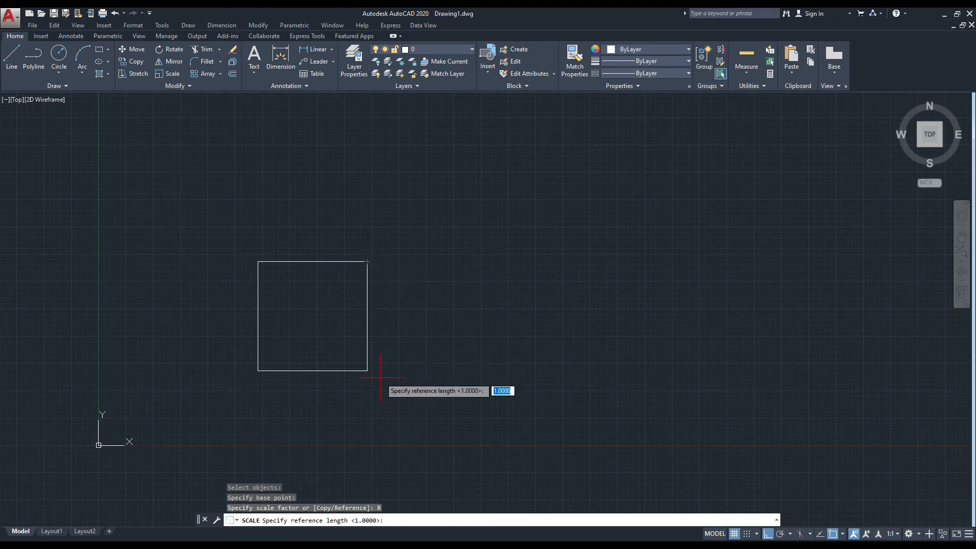
pyautogui.write('10')
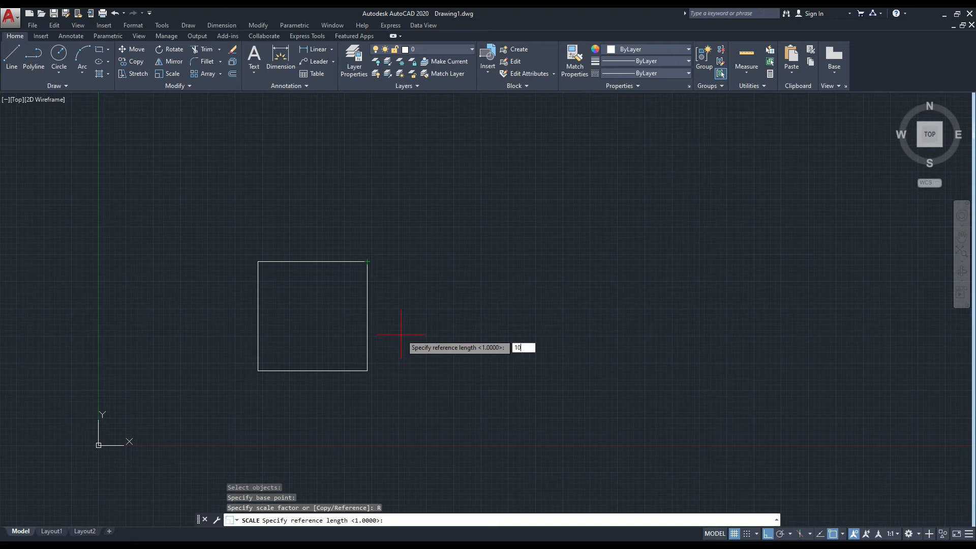
pyautogui.press('Return')
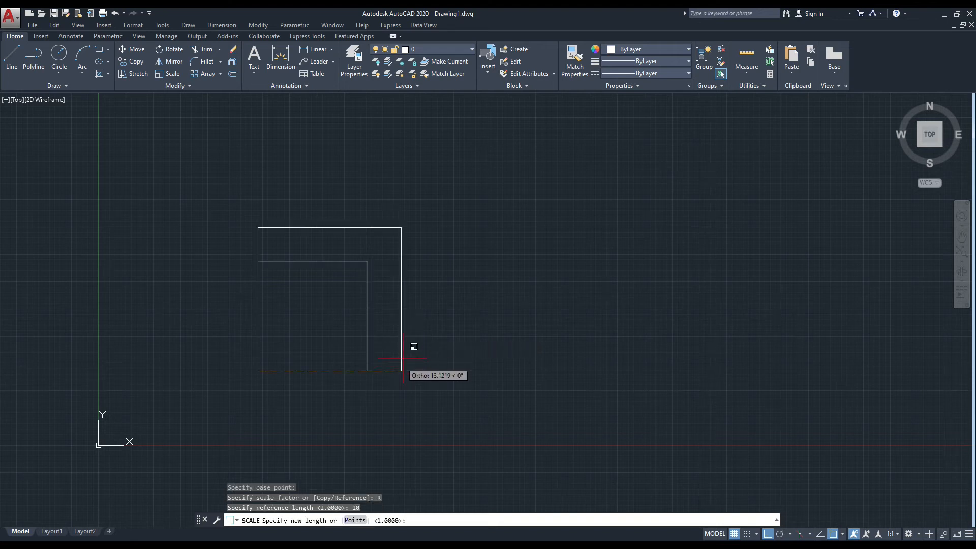
pyautogui.scroll(-2, 430, 331)
pyautogui.moveTo(429, 332); pyautogui.dragTo(349, 376, button='middle')
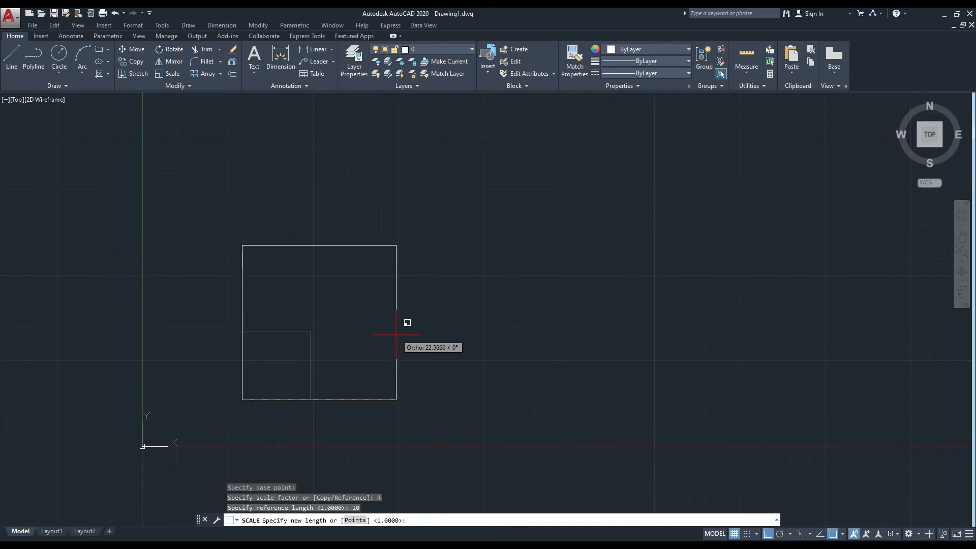
pyautogui.write('30')
pyautogui.press('Return')
pyautogui.moveTo(371, 331); pyautogui.dragTo(344, 338, button='middle')
pyautogui.click(422, 307)
pyautogui.press('Escape')
pyautogui.moveTo(335, 199); pyautogui.dragTo(369, 228, button='middle')
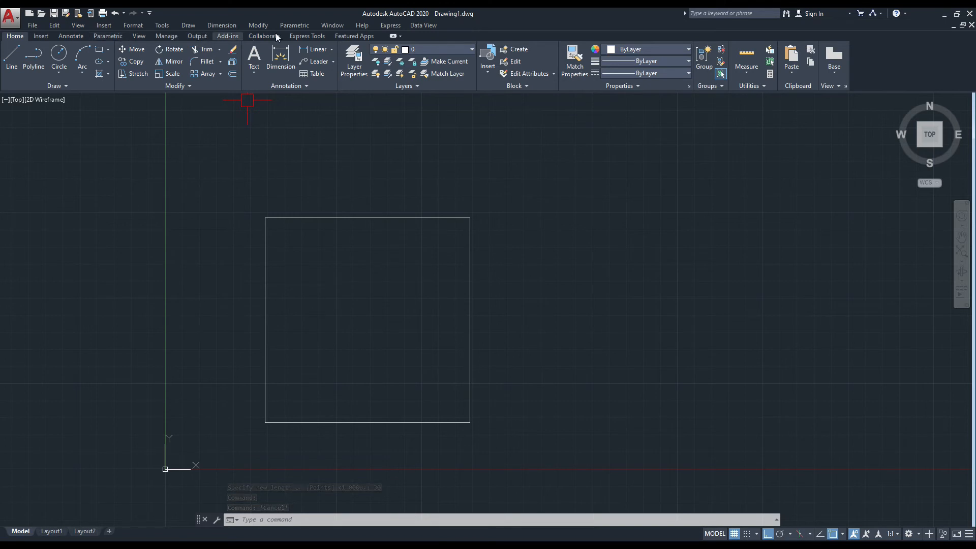
# Add a linear dimension to the square's right side and zoom in to read it.
pyautogui.click(70, 36)
pyautogui.click(206, 74)
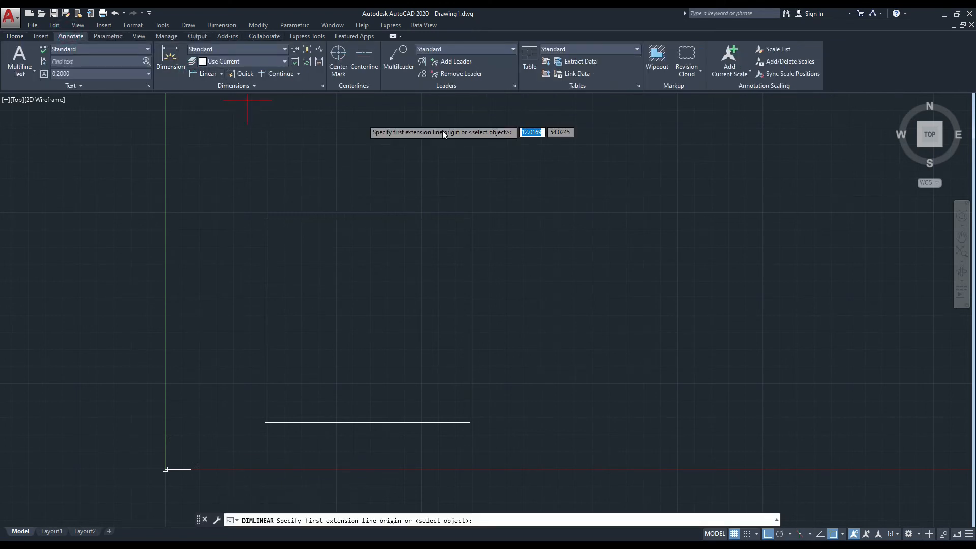
pyautogui.click(469, 218)
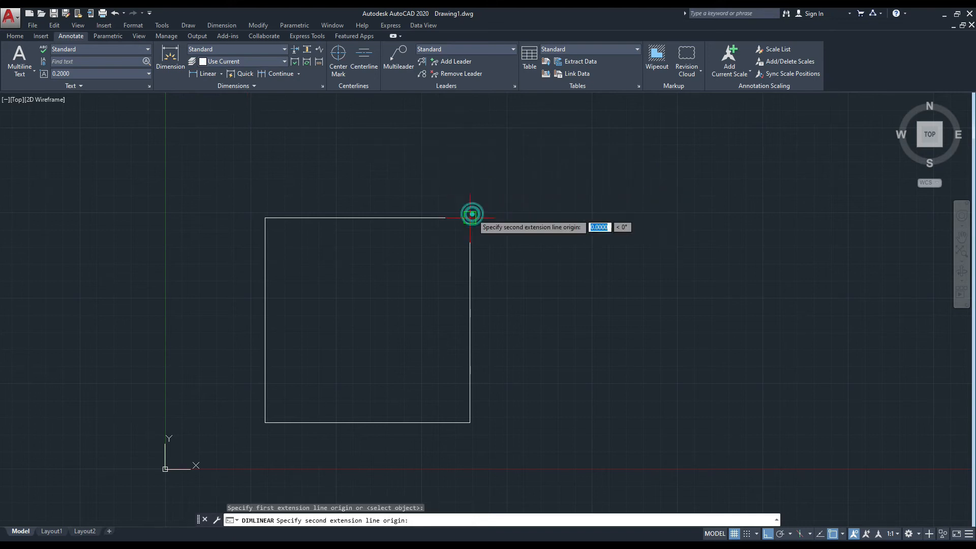
pyautogui.click(470, 421)
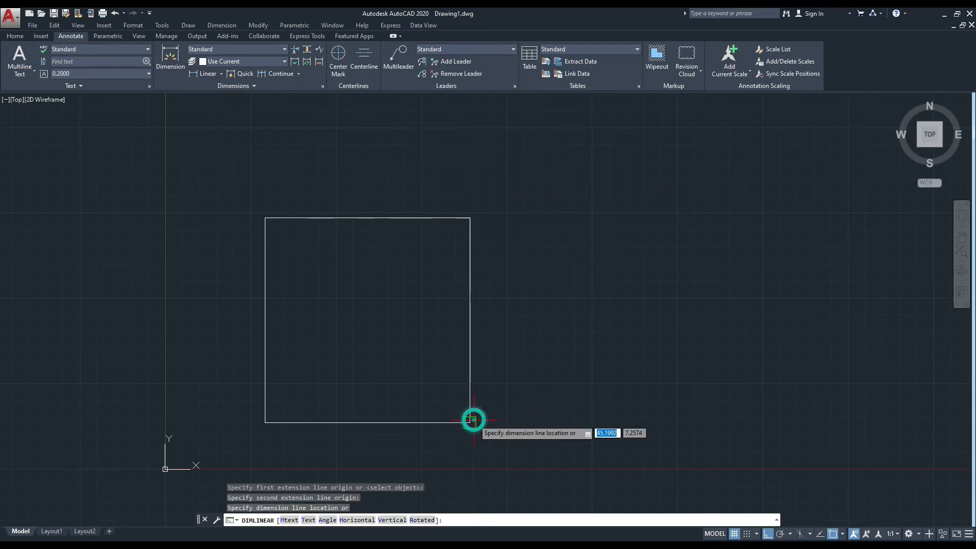
pyautogui.click(519, 322)
pyautogui.scroll(6, 519, 322)
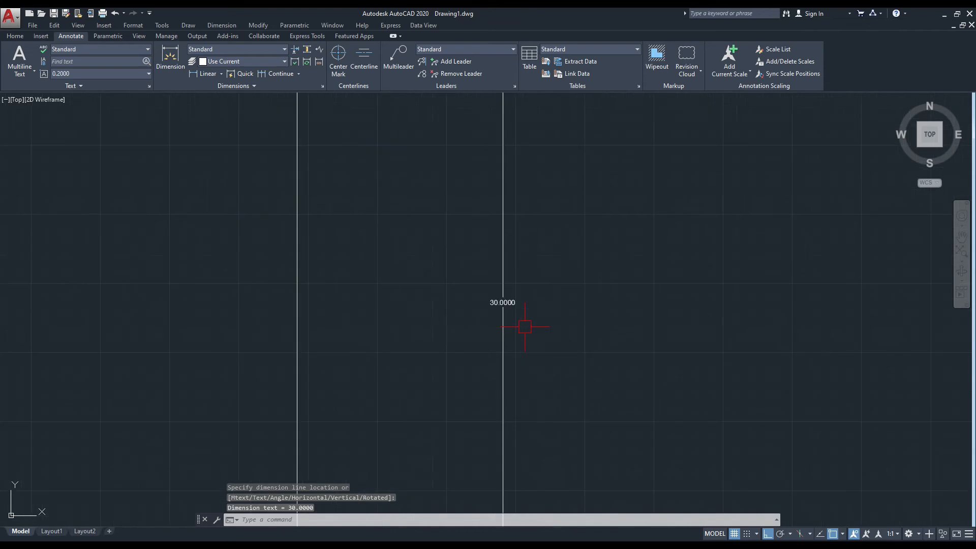
pyautogui.scroll(4, 515, 283)
pyautogui.scroll(-4, 523, 249)
# Delete the linear dimension beside the square's right side.
pyautogui.click(523, 245)
pyautogui.click(465, 343)
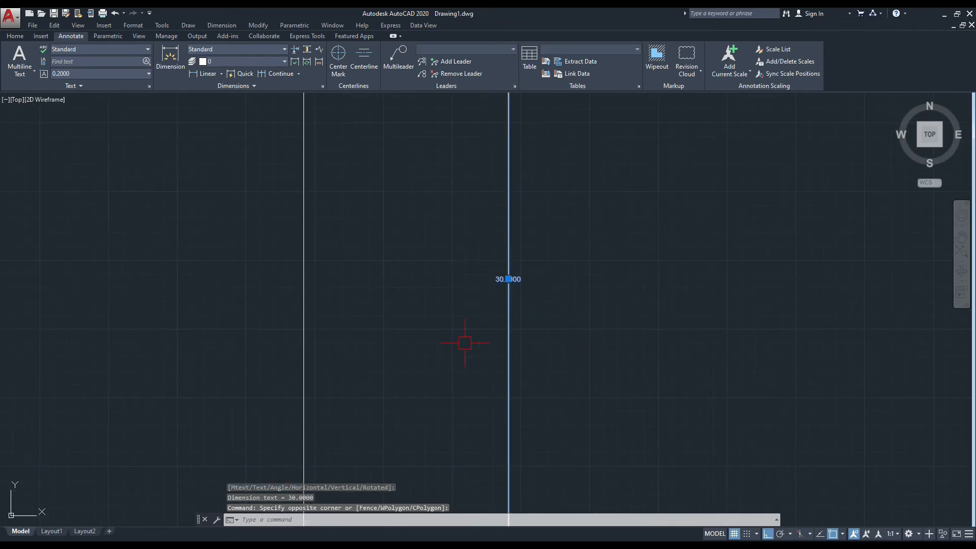
pyautogui.press('Delete')
# Draw a vertical line to the right of the square, about three times as long as the square's side.
pyautogui.scroll(-5, 463, 295)
pyautogui.scroll(-2, 463, 295)
pyautogui.moveTo(463, 296); pyautogui.dragTo(345, 347, button='middle')
pyautogui.scroll(2, 346, 348)
pyautogui.write('l')
pyautogui.press('Return')
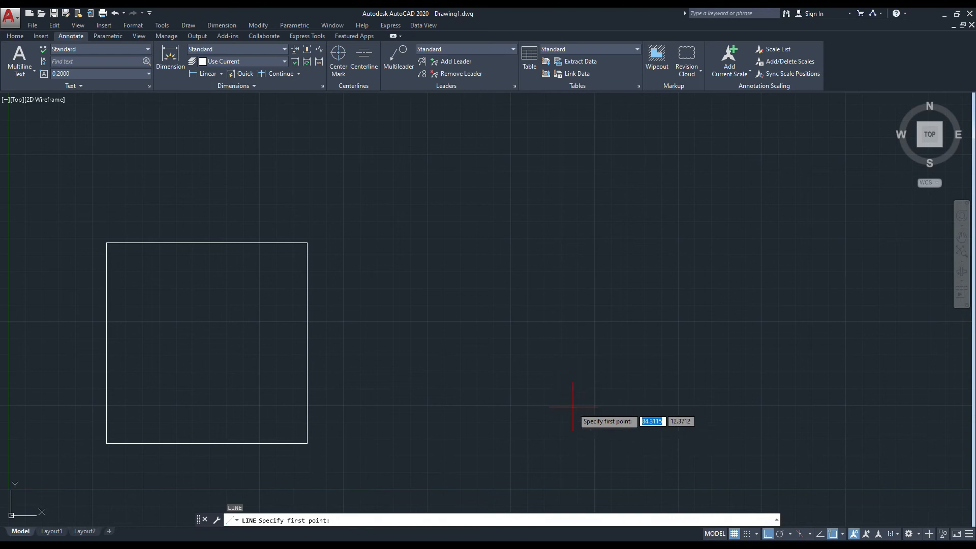
pyautogui.click(582, 415)
pyautogui.scroll(-3, 583, 269)
pyautogui.moveTo(580, 270); pyautogui.dragTo(512, 391, button='middle')
pyautogui.click(524, 195)
pyautogui.press('Escape')
pyautogui.moveTo(688, 234); pyautogui.dragTo(643, 236, button='middle')
pyautogui.moveTo(405, 436); pyautogui.dragTo(436, 395, button='middle')
pyautogui.click(513, 392)
pyautogui.press('Escape')
pyautogui.scroll(2, 437, 375)
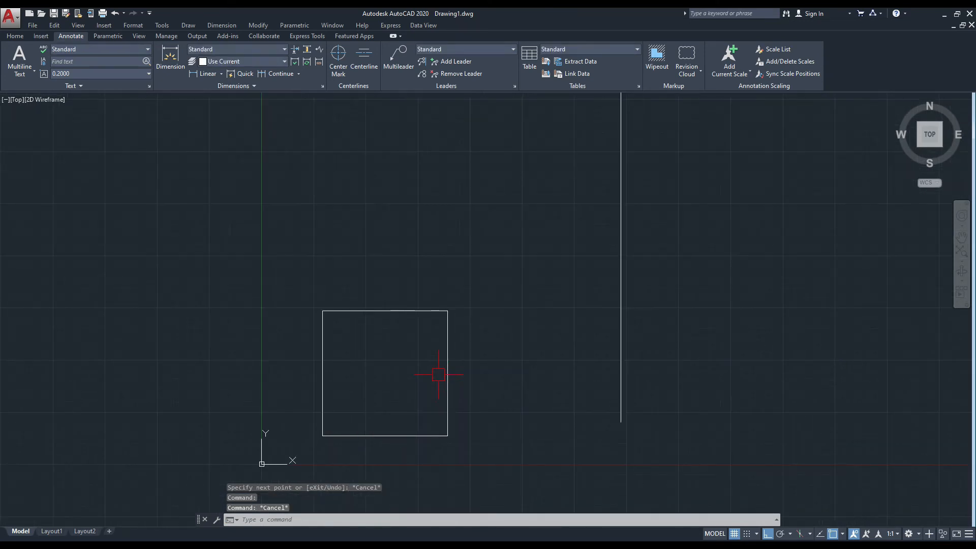
# Scale the square from its lower-left corner by Reference, with reference length 30 and the new length taken with Points from the vertical line's two endpoints.
pyautogui.write('SC')
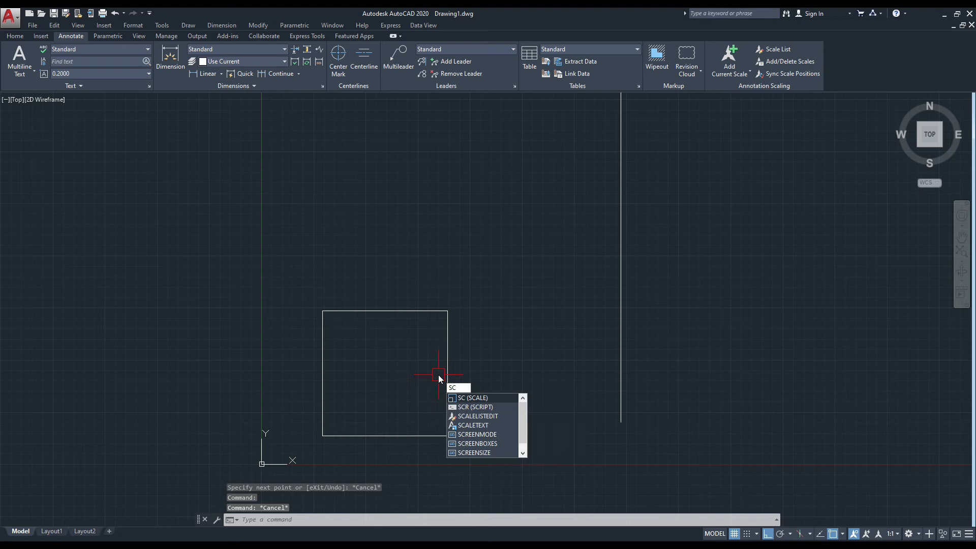
pyautogui.press('Return')
pyautogui.click(493, 266)
pyautogui.click(289, 469)
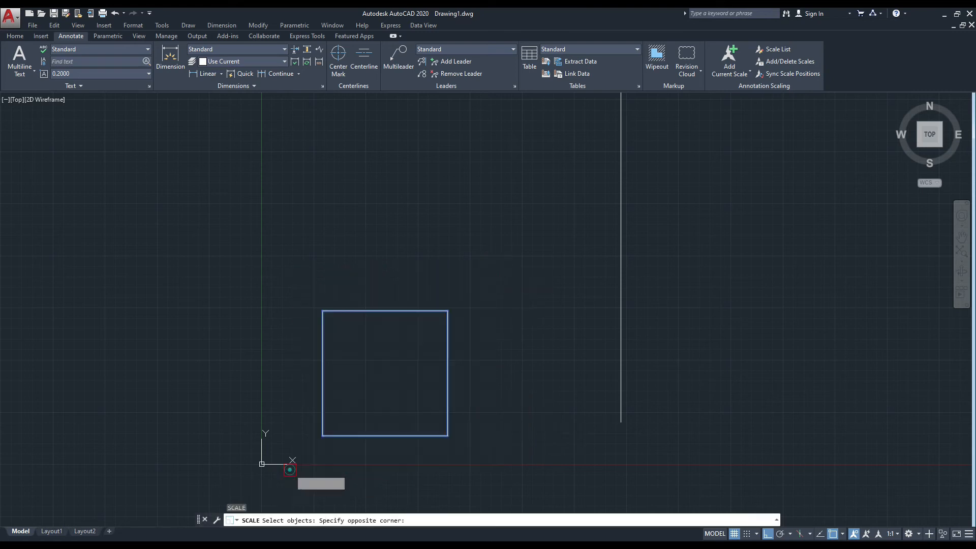
pyautogui.press('Return')
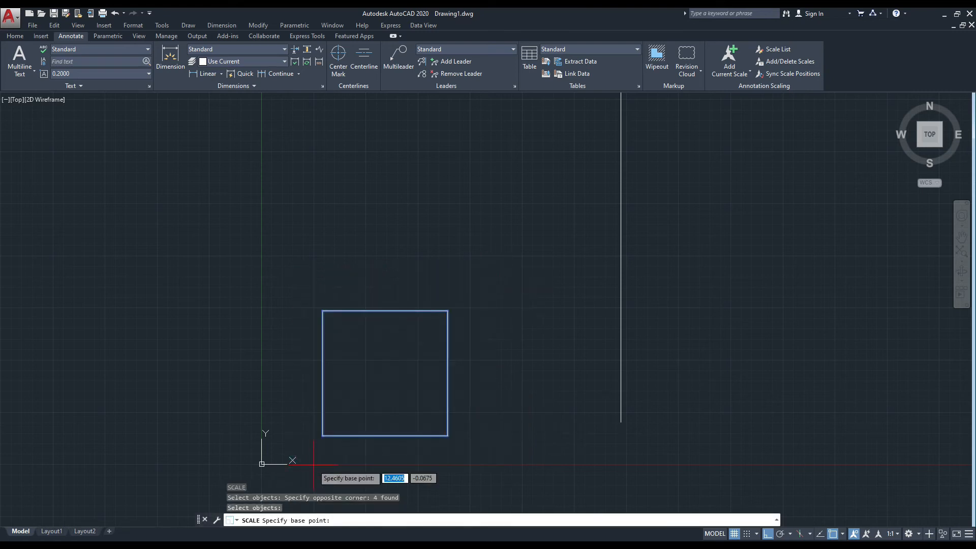
pyautogui.click(322, 436)
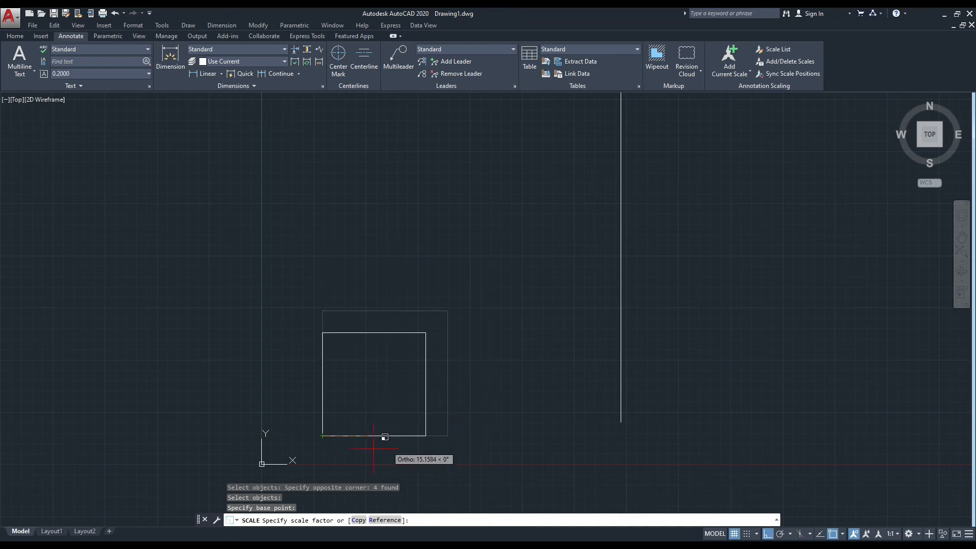
pyautogui.click(385, 520)
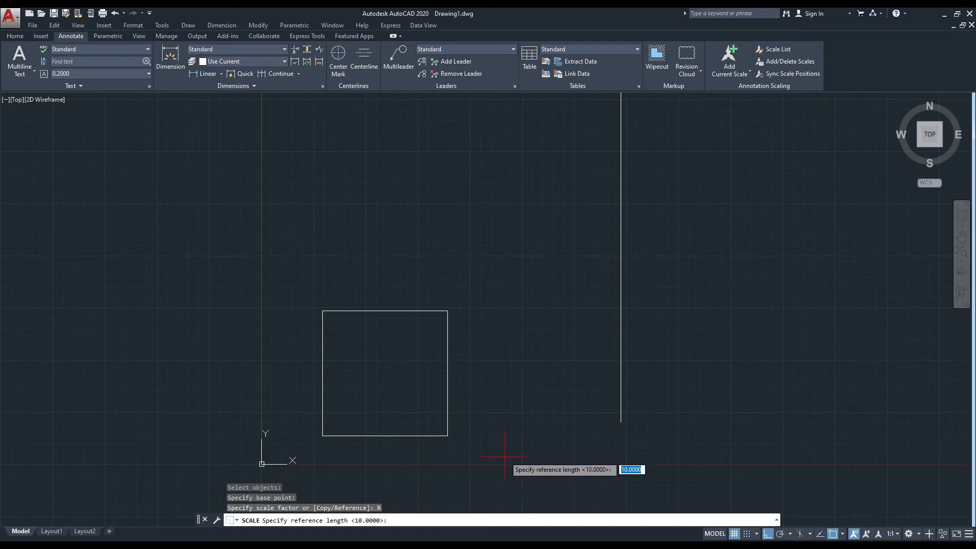
pyautogui.write('1')
pyautogui.press('BackSpace')
pyautogui.write('30')
pyautogui.press('Return')
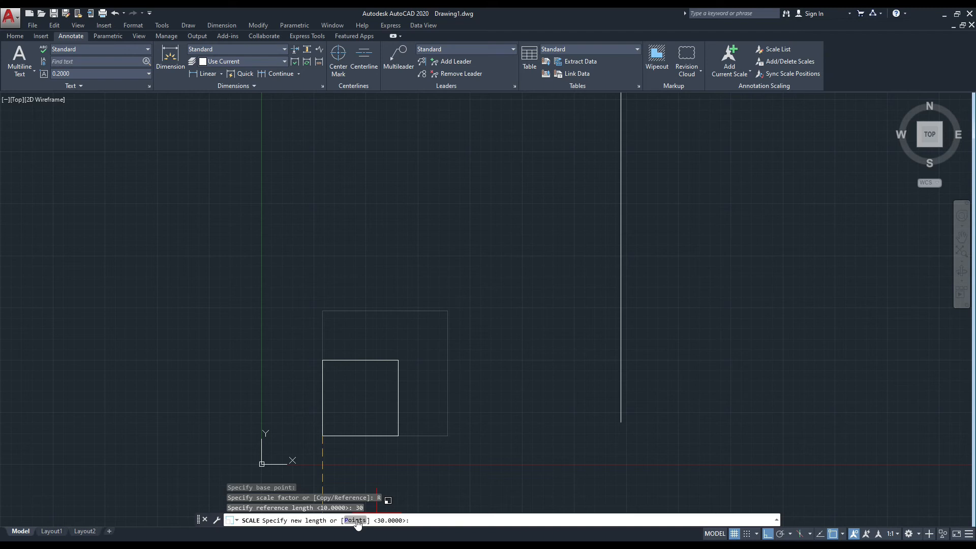
pyautogui.write('p')
pyautogui.press('Return')
pyautogui.moveTo(523, 399)
pyautogui.mouseDown(button='middle')
pyautogui.moveTo(468, 403)
pyautogui.moveTo(438, 438)
pyautogui.mouseUp(button='middle')
pyautogui.scroll(-2, 468, 403)
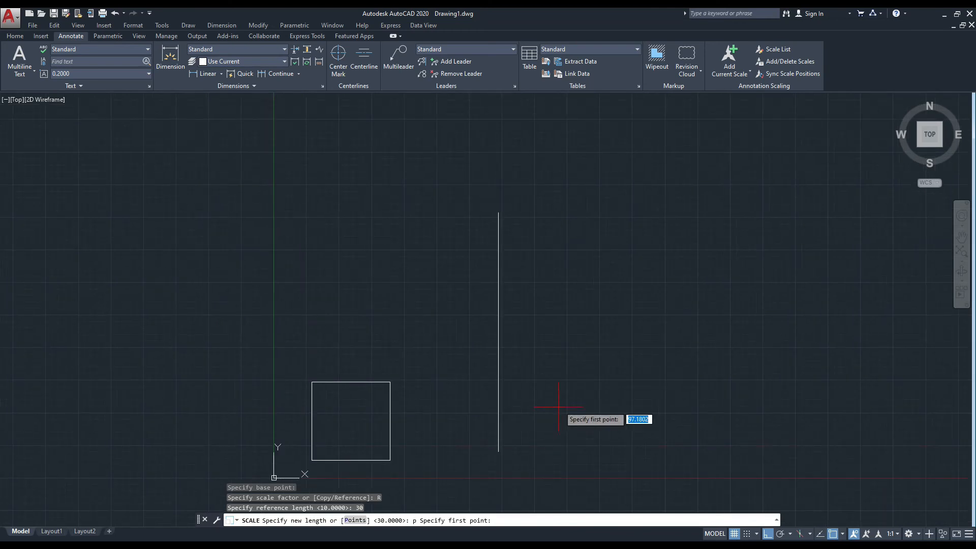
pyautogui.click(498, 451)
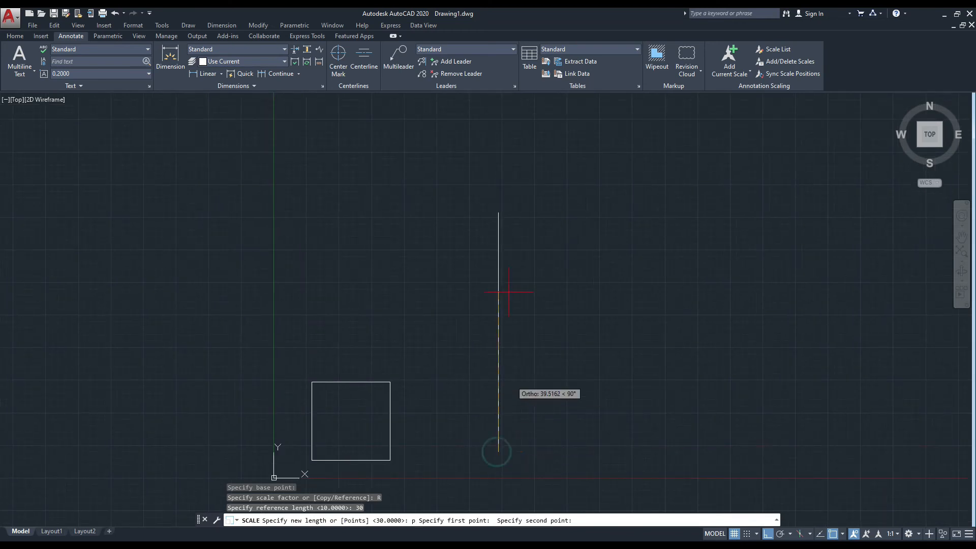
pyautogui.click(498, 214)
pyautogui.moveTo(533, 387); pyautogui.dragTo(514, 378, button='middle')
pyautogui.press('Escape')
# Move the vertical line by its upper endpoint onto the square's upper-right corner to compare it with the right side.
pyautogui.write('m')
pyautogui.press('Return')
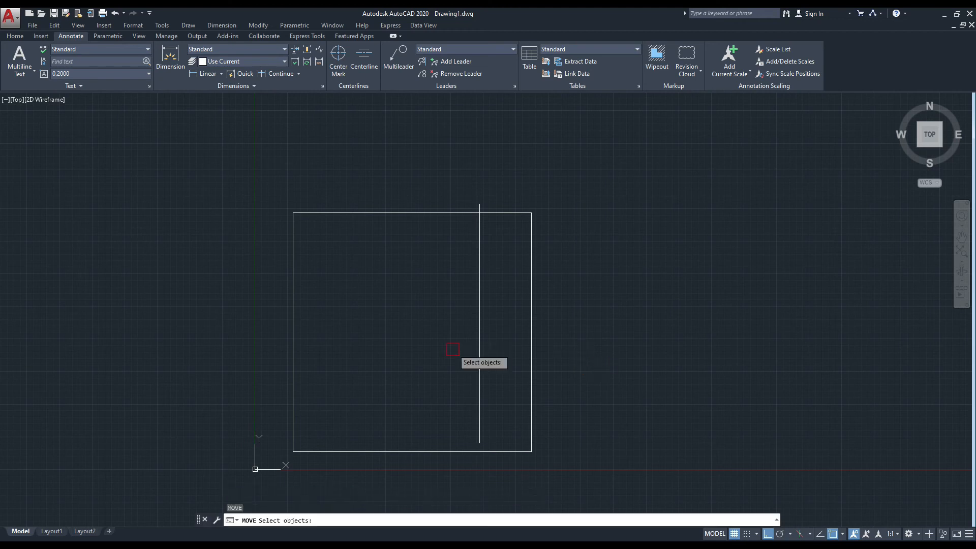
pyautogui.click(479, 344)
pyautogui.press('Return')
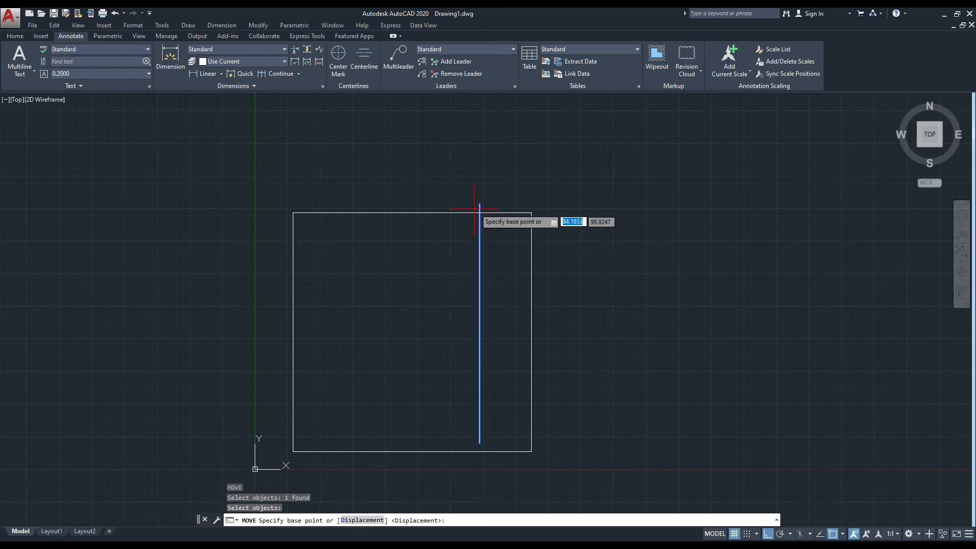
pyautogui.click(480, 205)
pyautogui.click(529, 211)
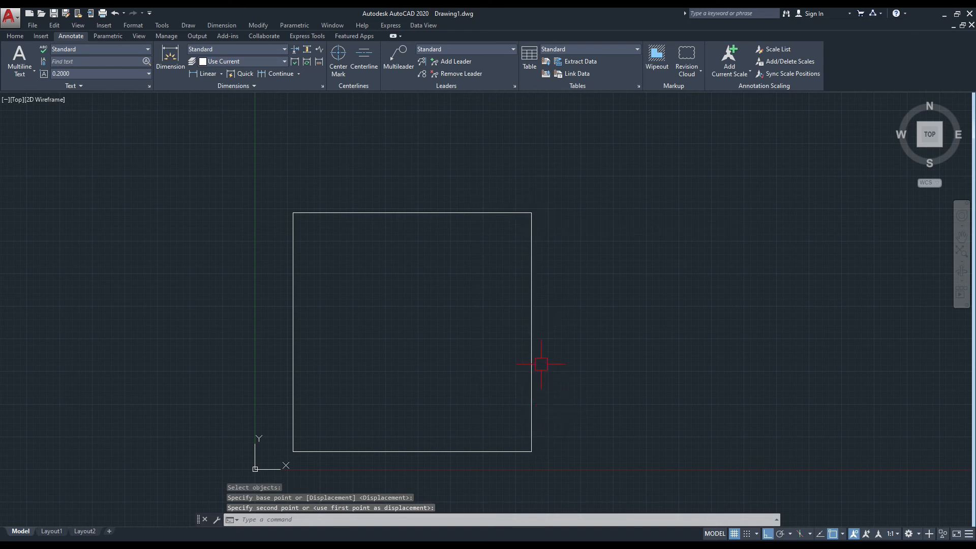
# Undo the line's move and the square's last scaling.
pyautogui.hotkey('ctrl', 'z')
pyautogui.hotkey('ctrl', 'z')
pyautogui.hotkey('ctrl', 'z')
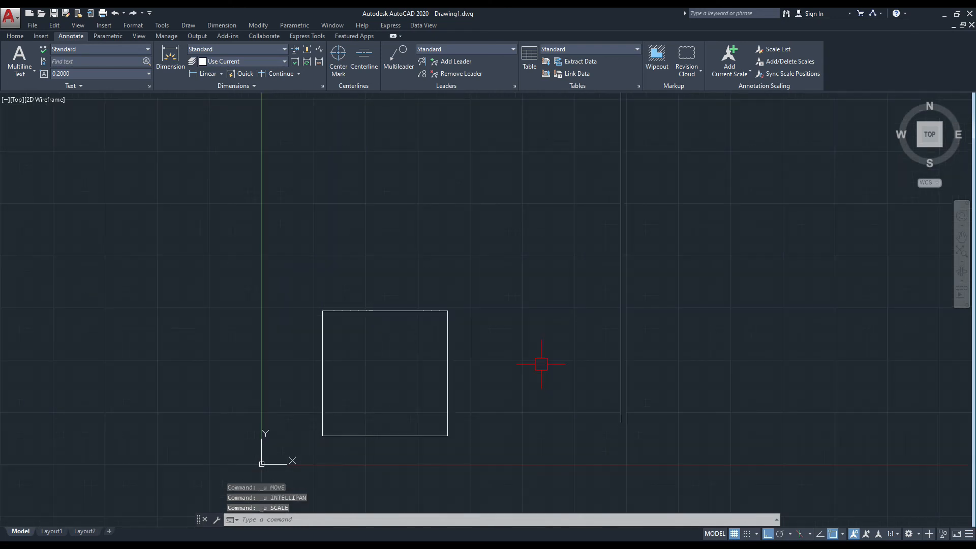
pyautogui.scroll(-2, 474, 381)
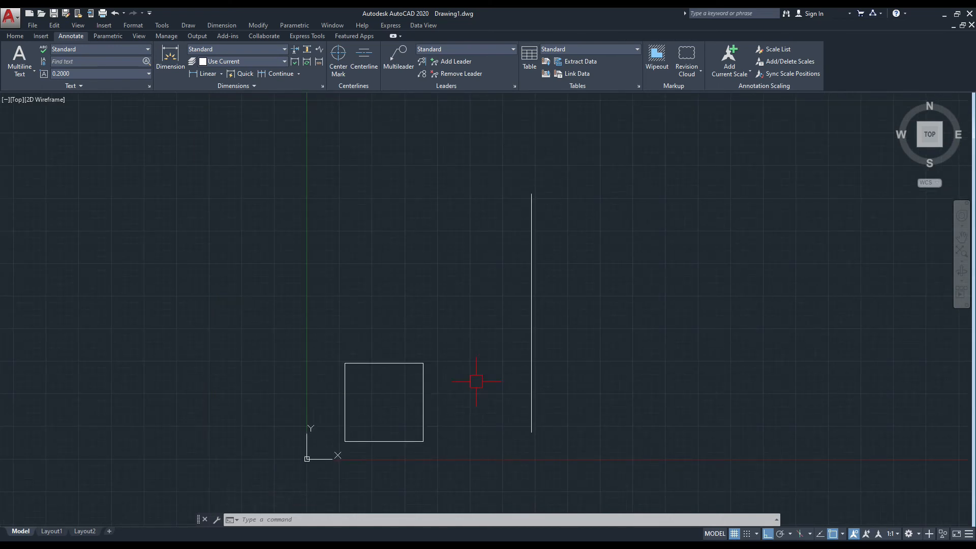
pyautogui.moveTo(475, 381)
pyautogui.mouseDown(button='middle')
pyautogui.moveTo(450, 401)
pyautogui.moveTo(403, 388)
pyautogui.mouseUp(button='middle')
pyautogui.moveTo(516, 396); pyautogui.dragTo(446, 403, button='middle')
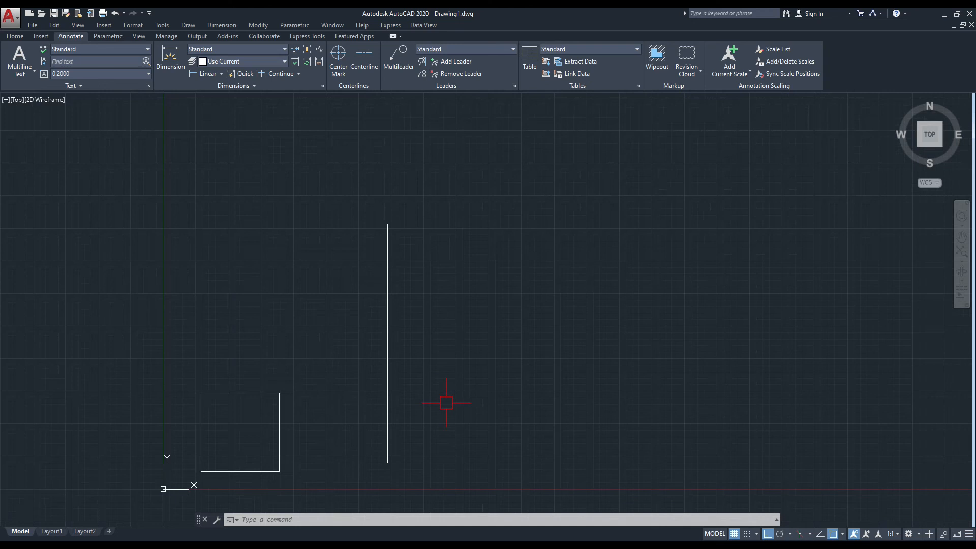